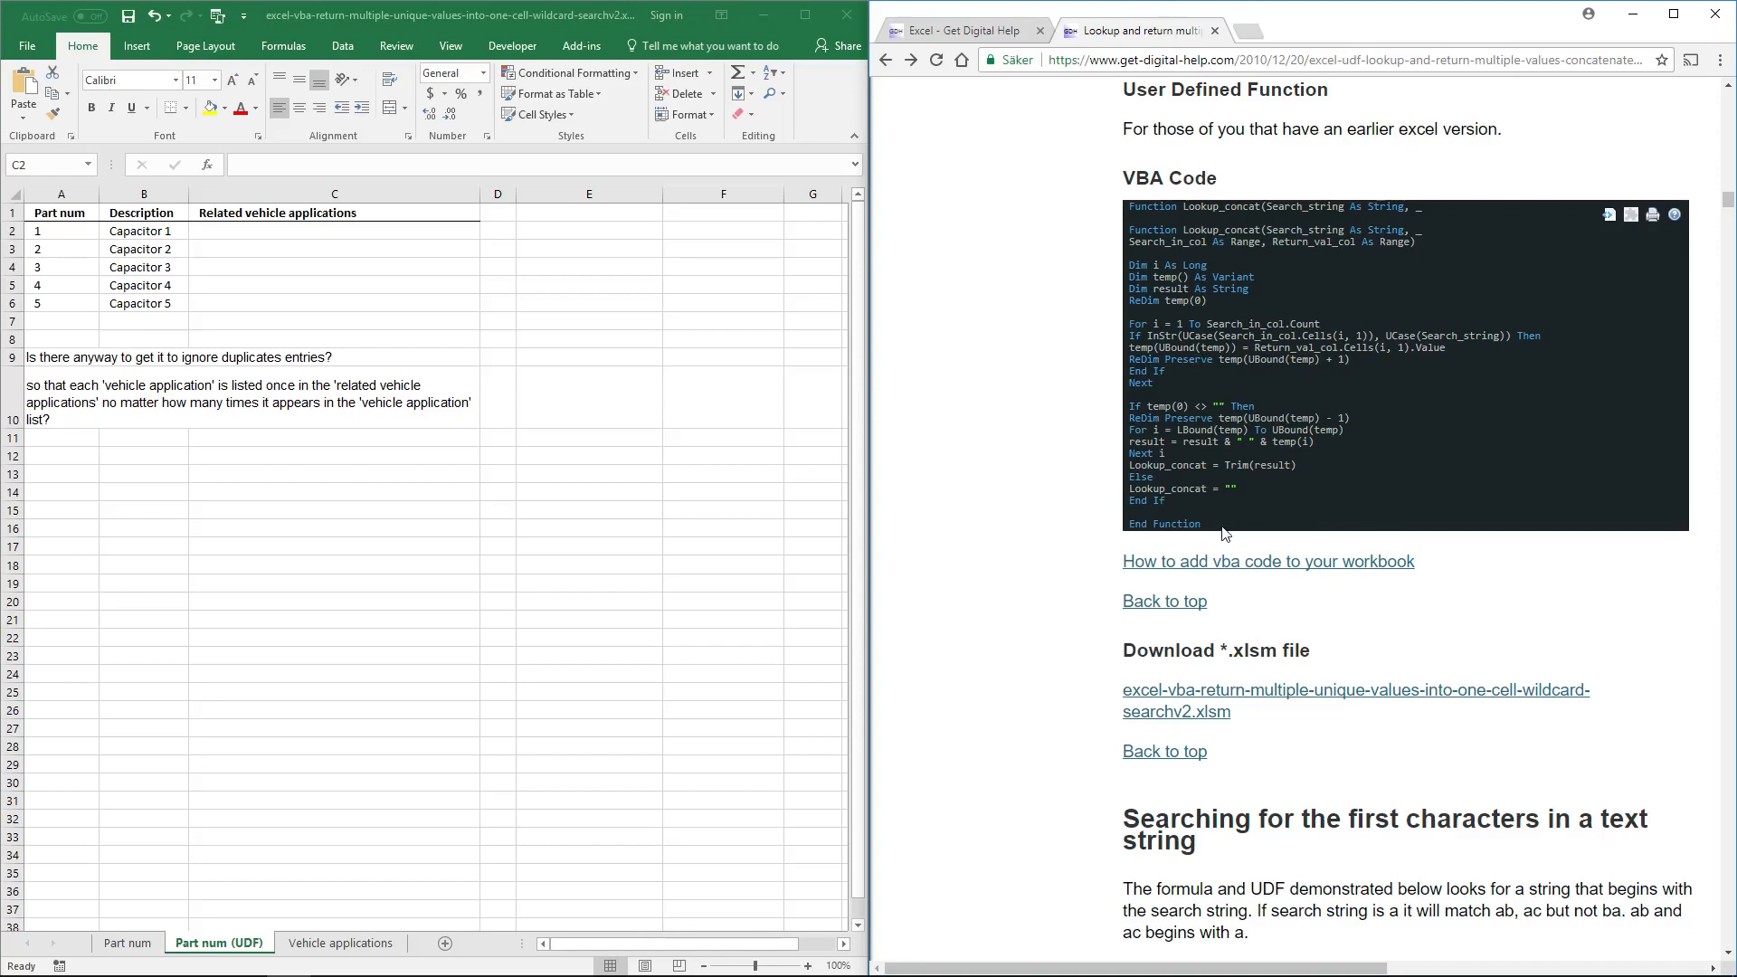
Select and copy the Lookup_concat function code on the tutorial web page
{"action": "left_click_drag", "start_coordinate": [1212, 527], "coordinate": [1131, 204]}
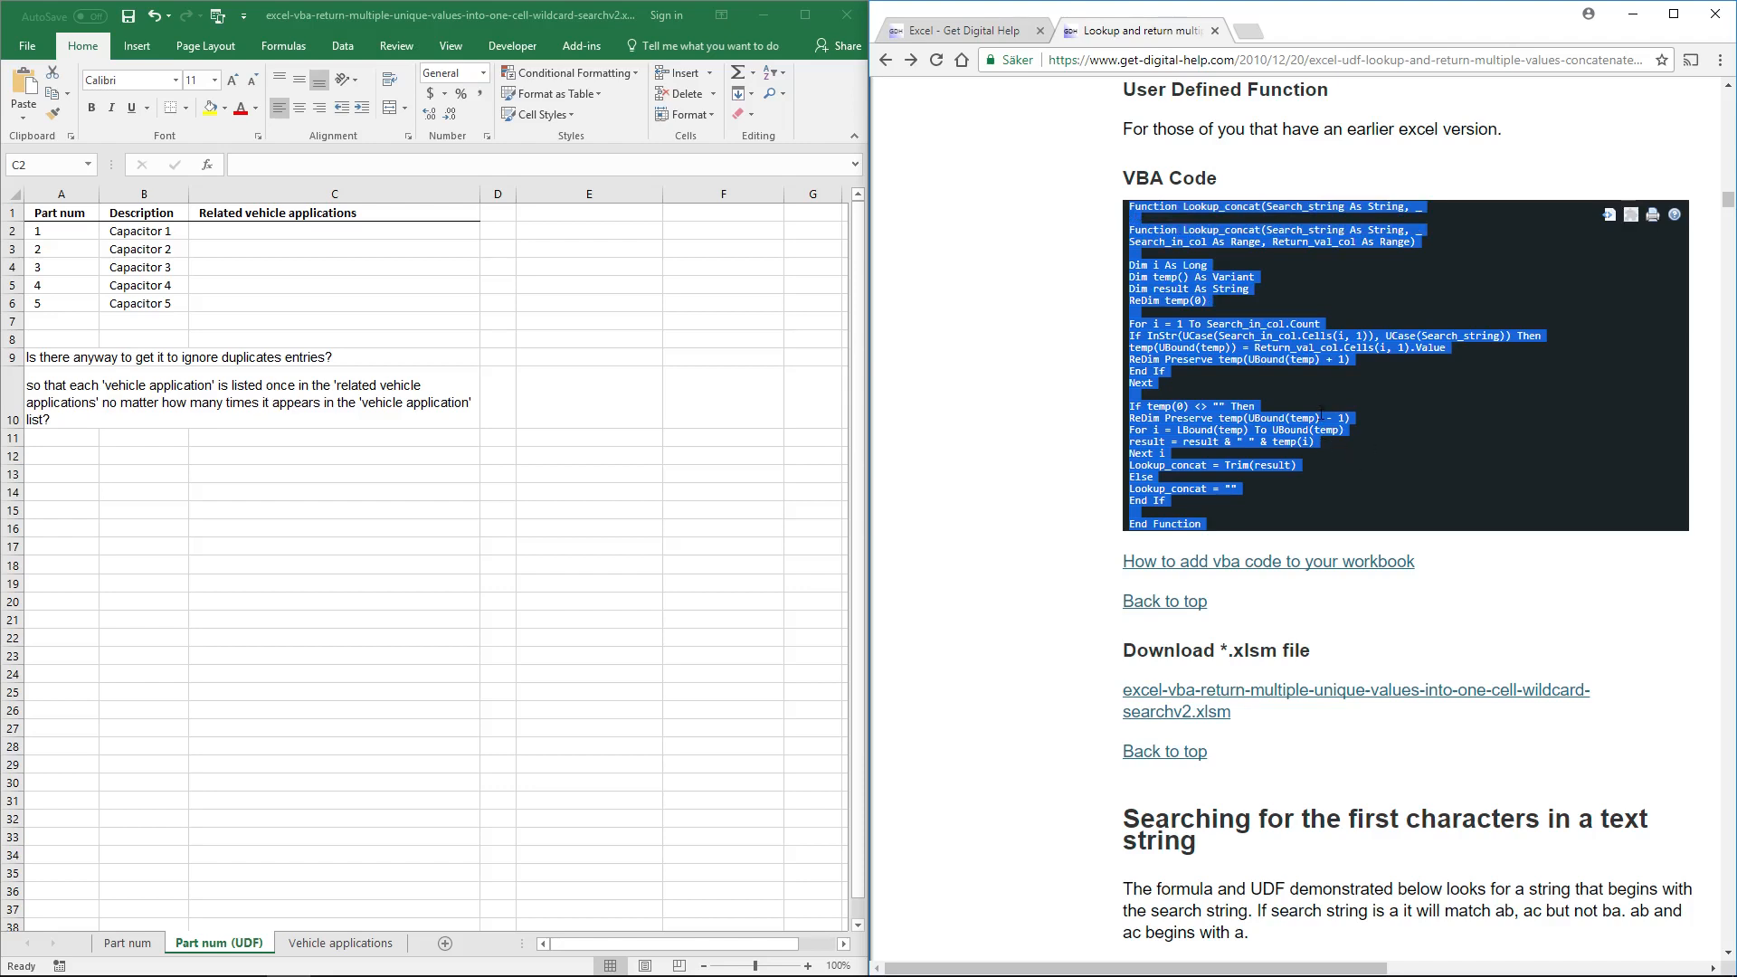
Return to the workbook and launch the Visual Basic editor from the Developer ribbon
{"action": "left_click", "coordinate": [1465, 564]}
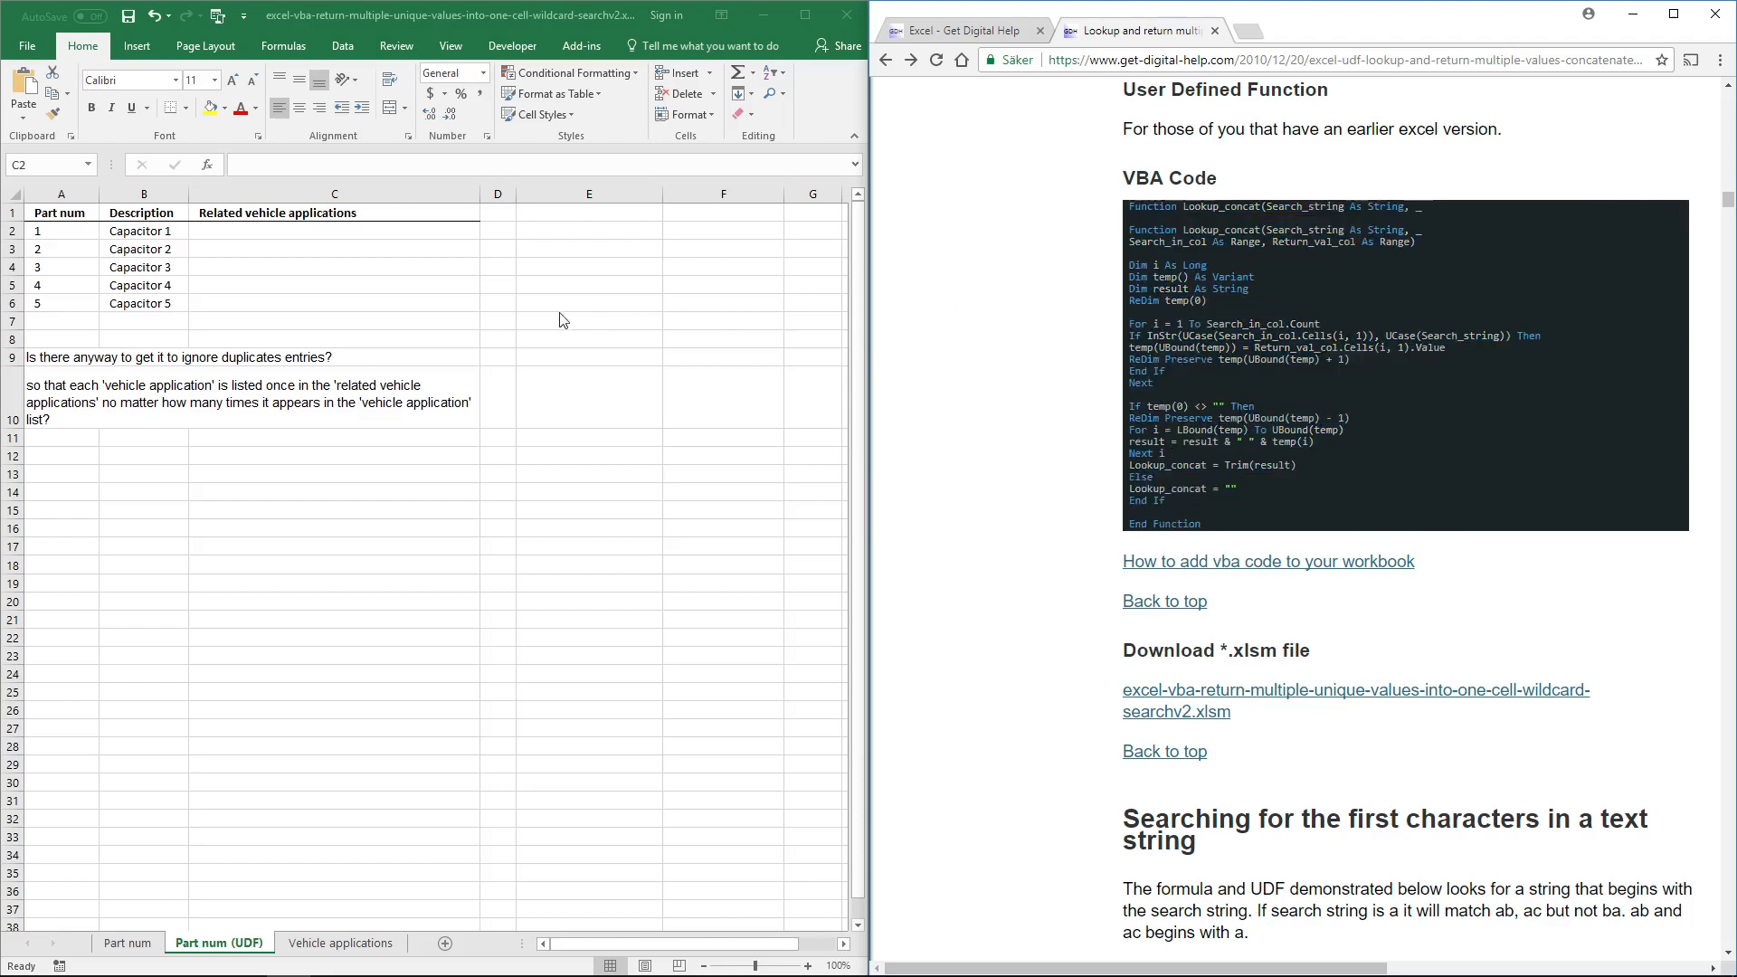
{"action": "key", "text": "alt+Tab"}
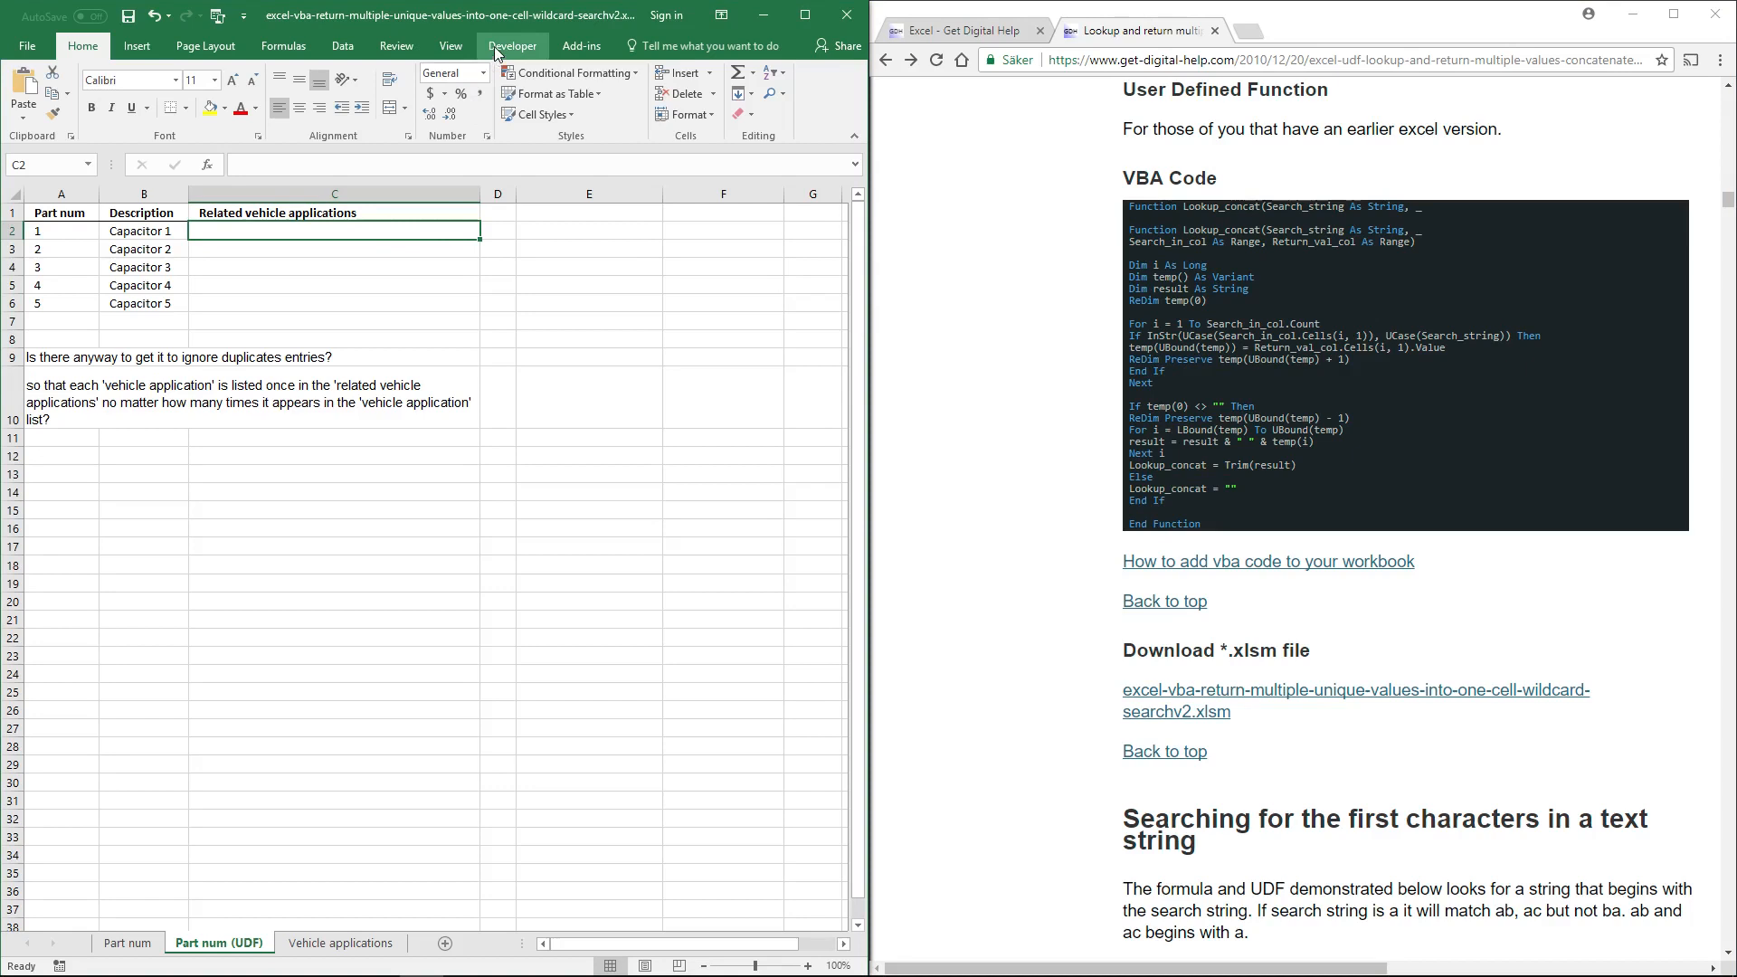
{"action": "left_click", "coordinate": [497, 49]}
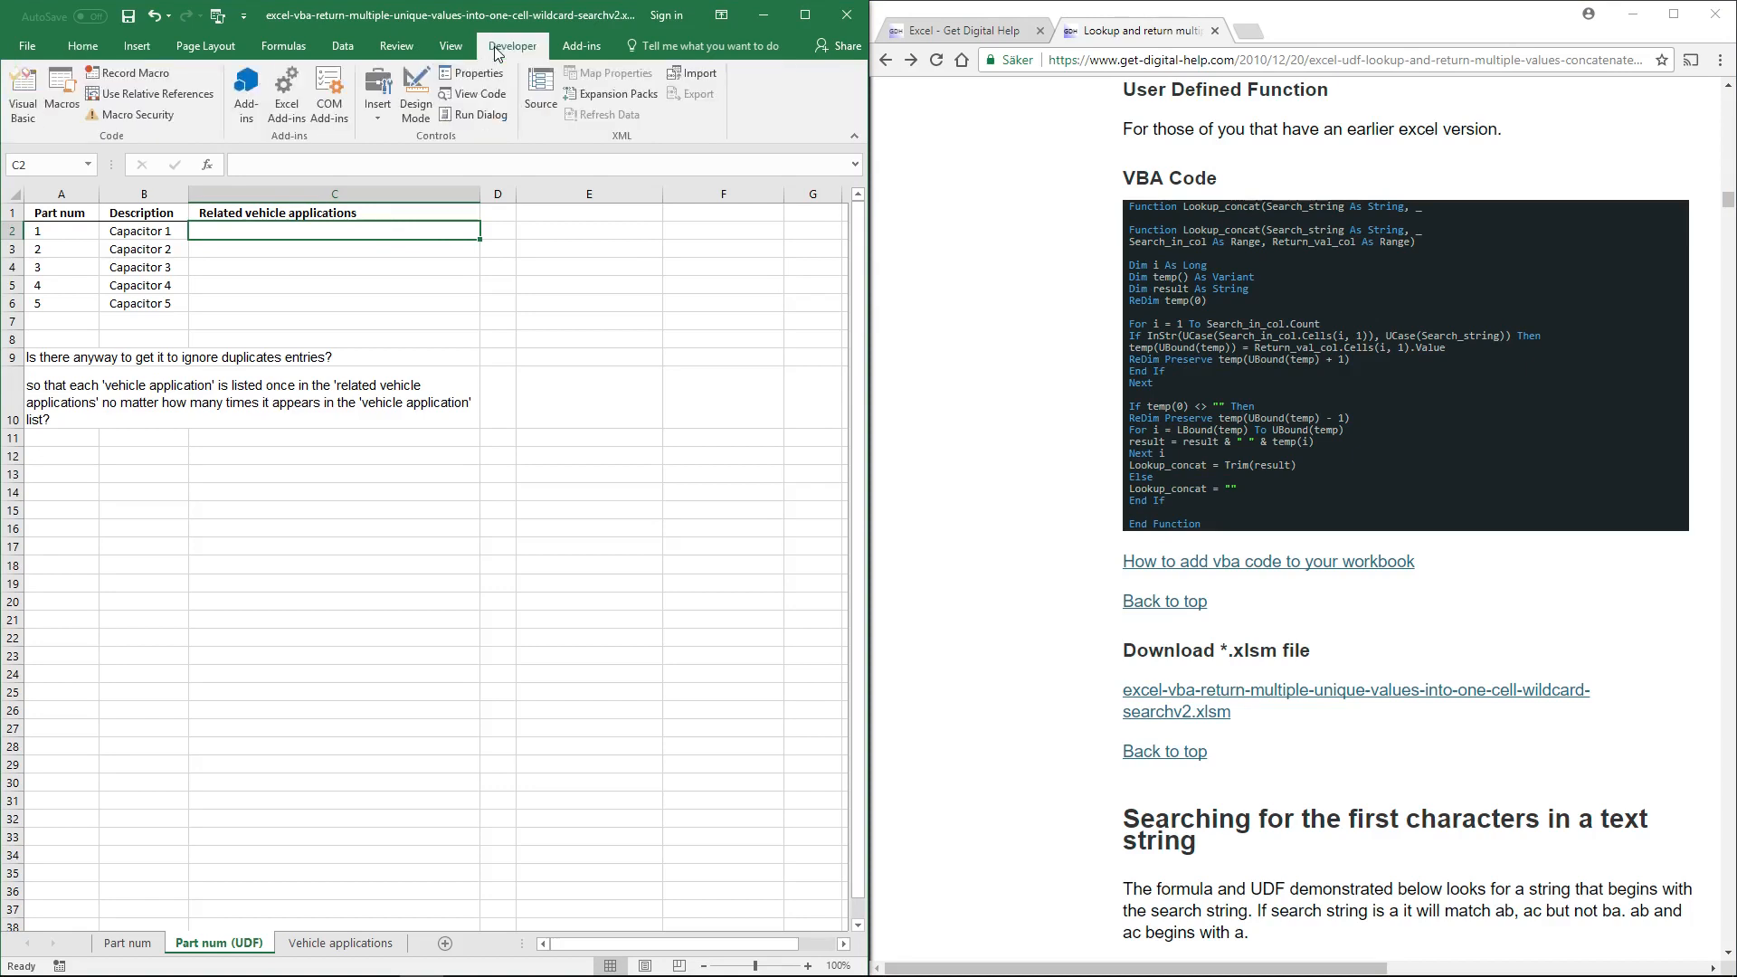
{"action": "left_click", "coordinate": [38, 95]}
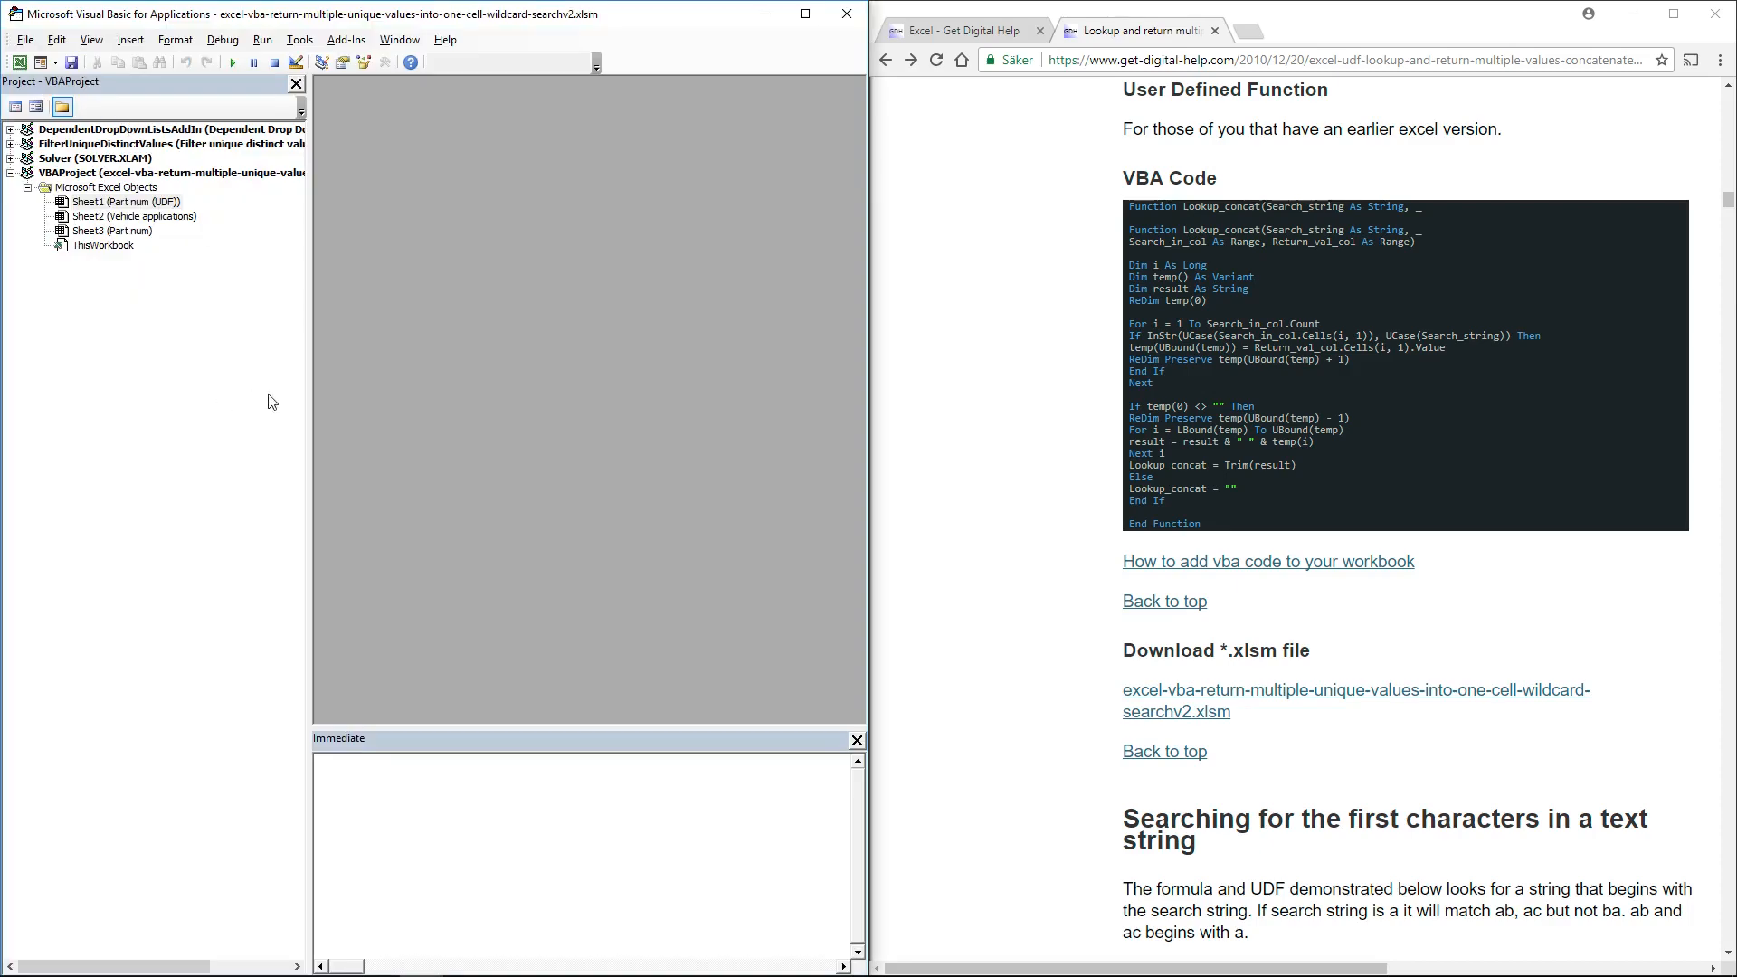
Insert a new module into VBAProject and replace its contents with the pasted Lookup_concat code
{"action": "right_click", "coordinate": [184, 174]}
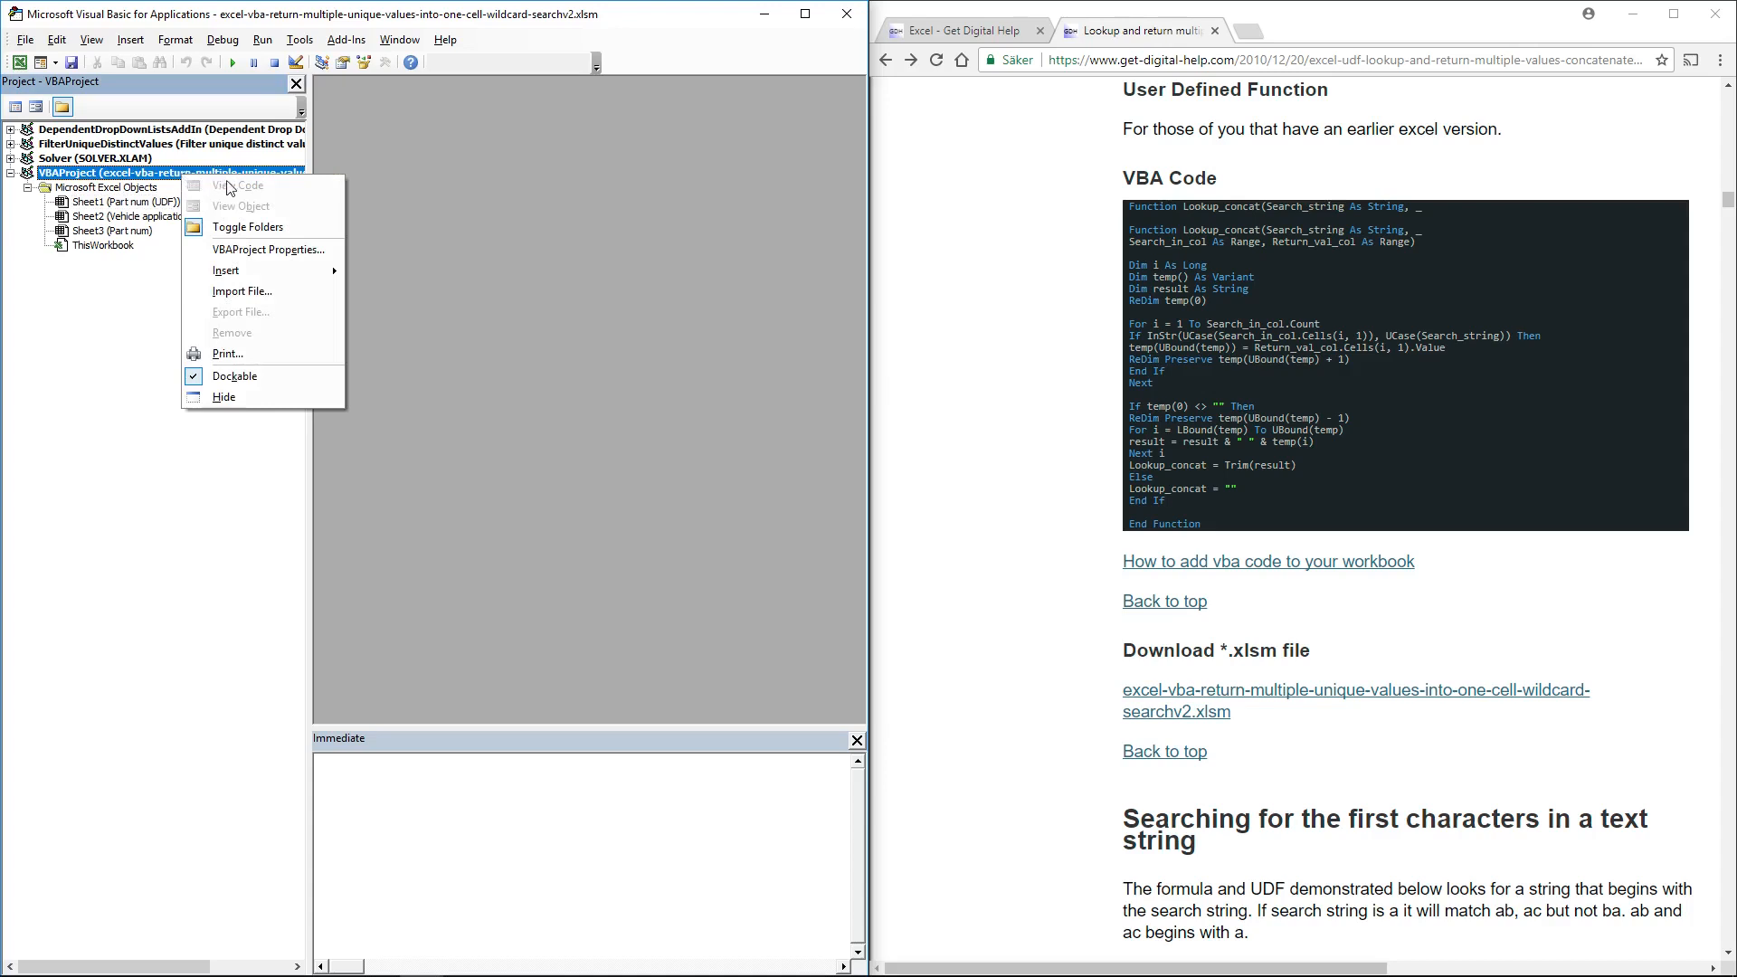
{"action": "mouse_move", "coordinate": [265, 271]}
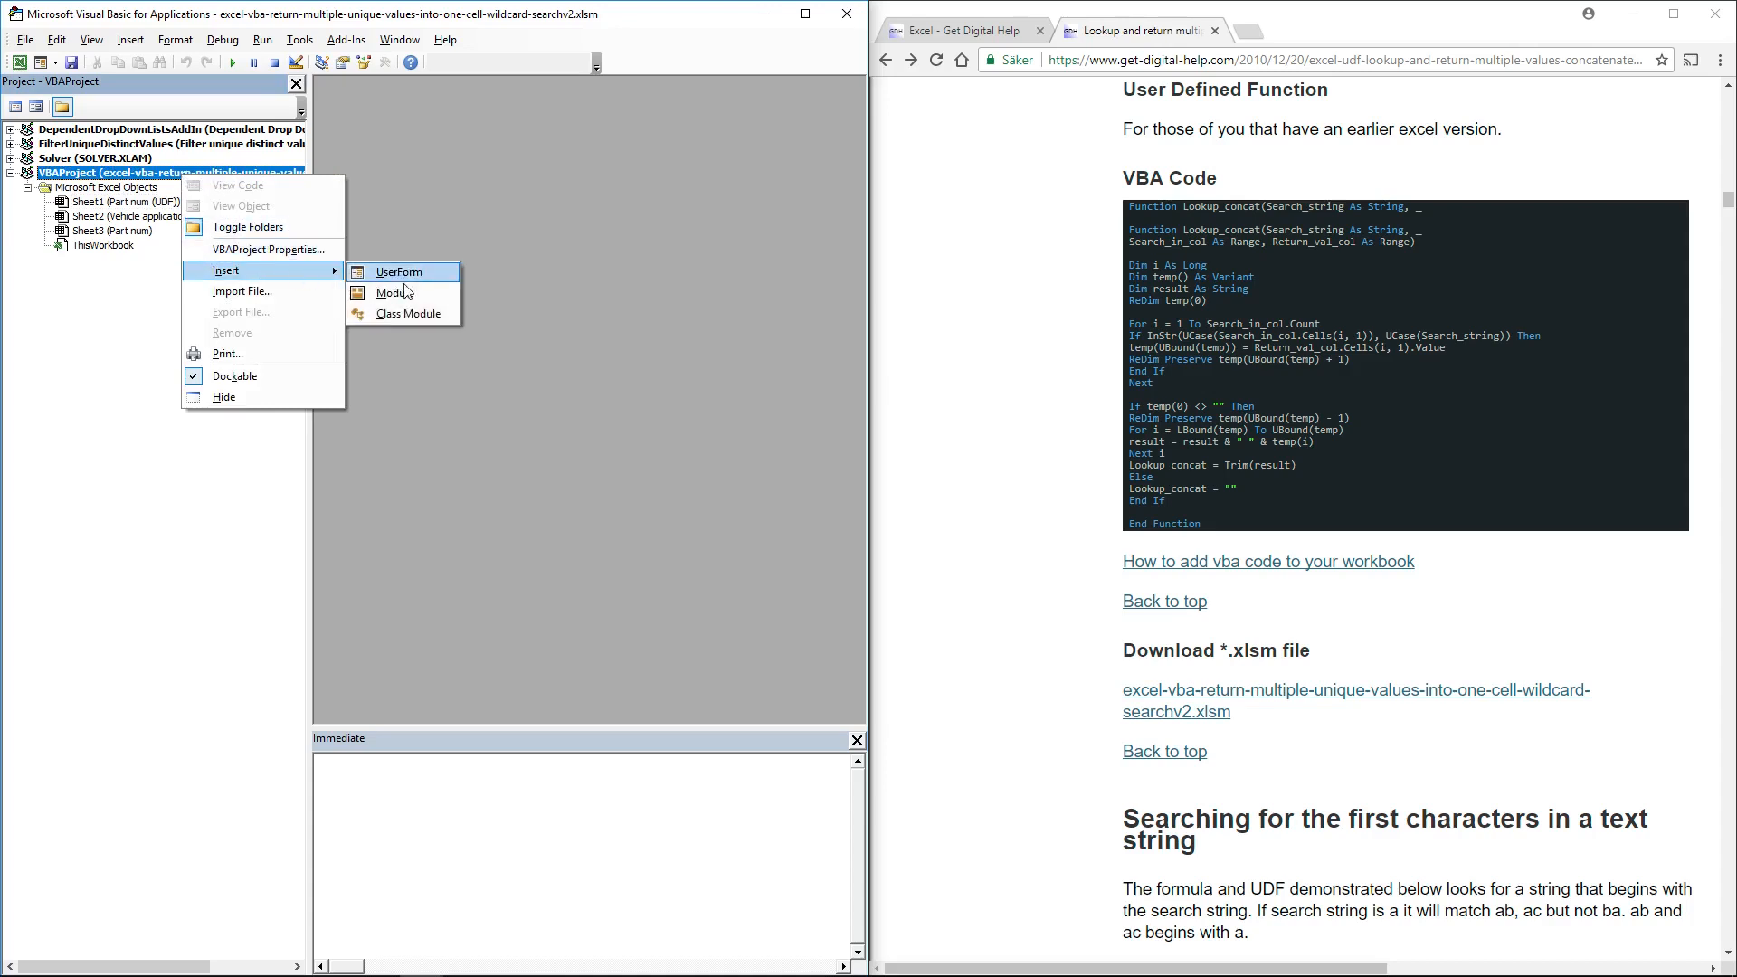
{"action": "left_click", "coordinate": [396, 294]}
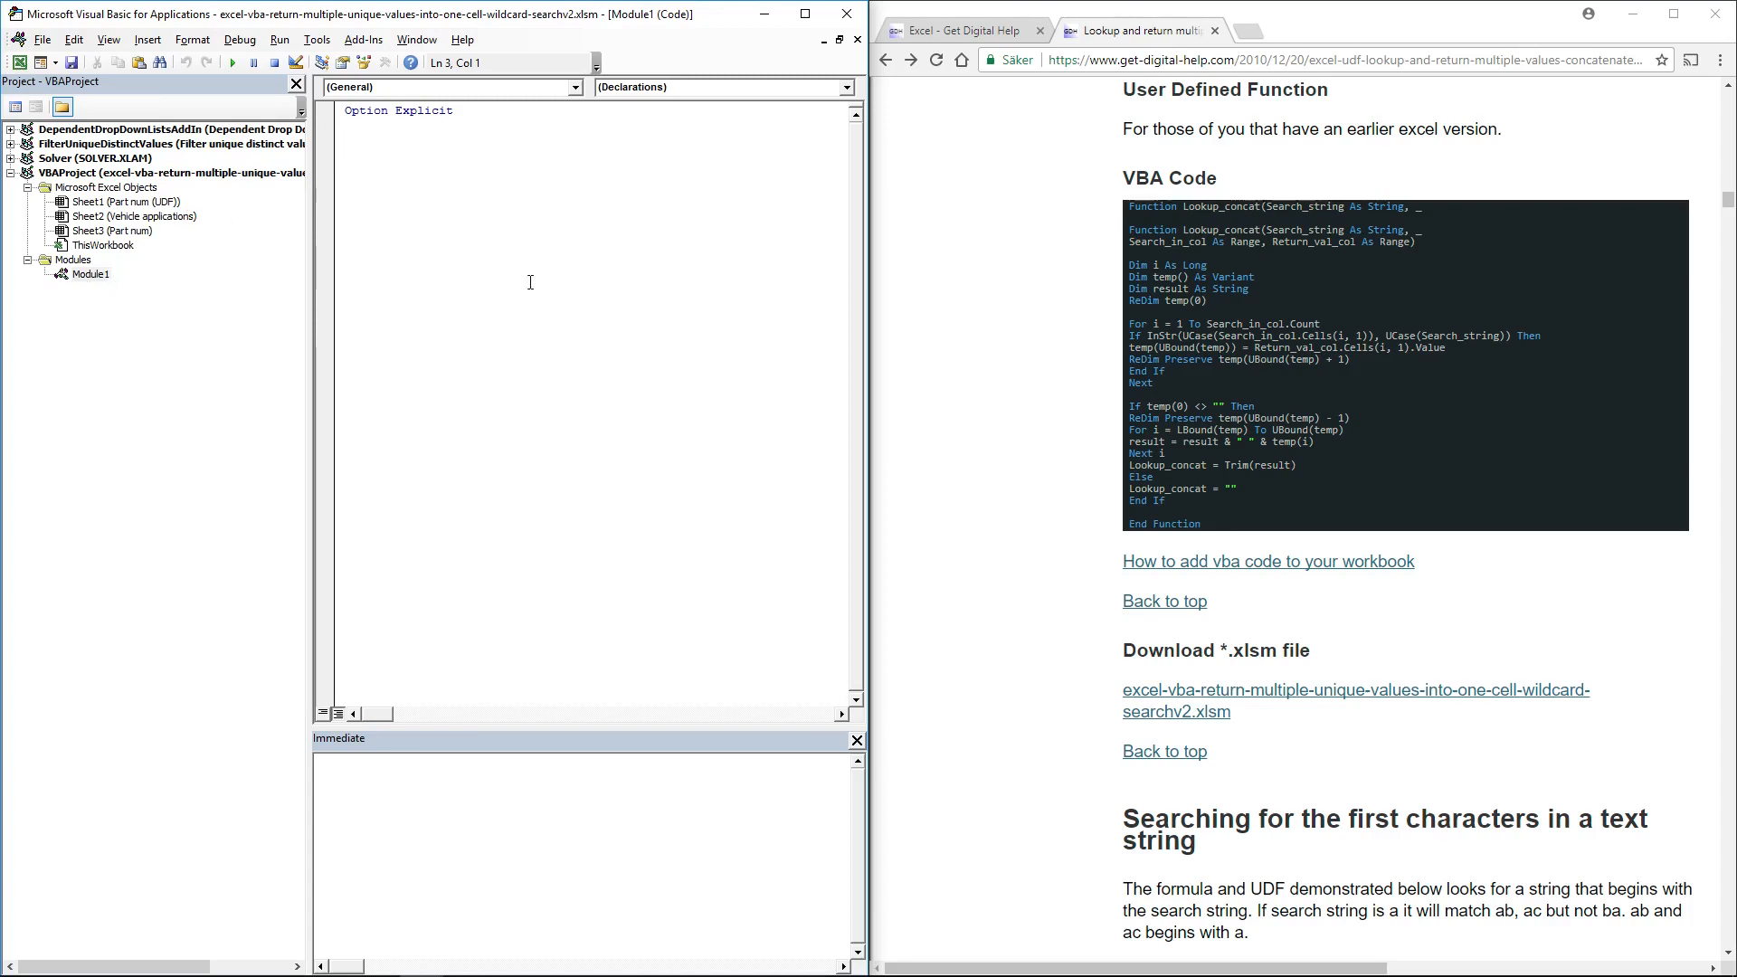
{"action": "key", "text": "ctrl+a"}
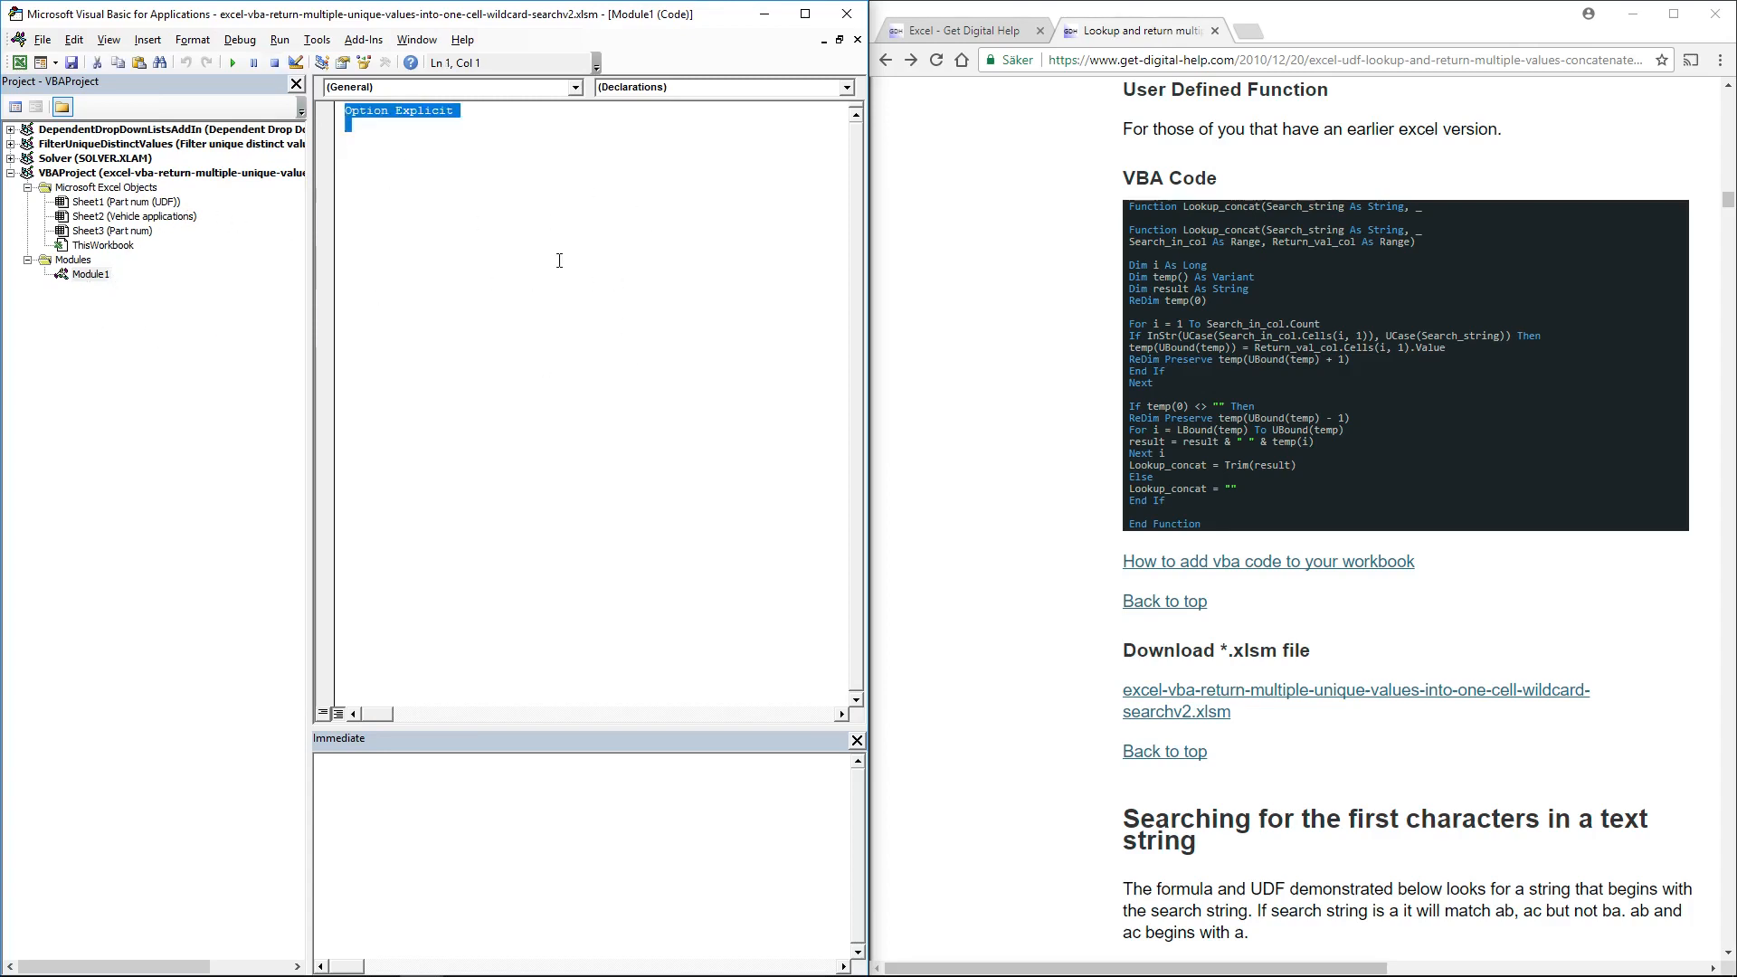
{"action": "key", "text": "Delete"}
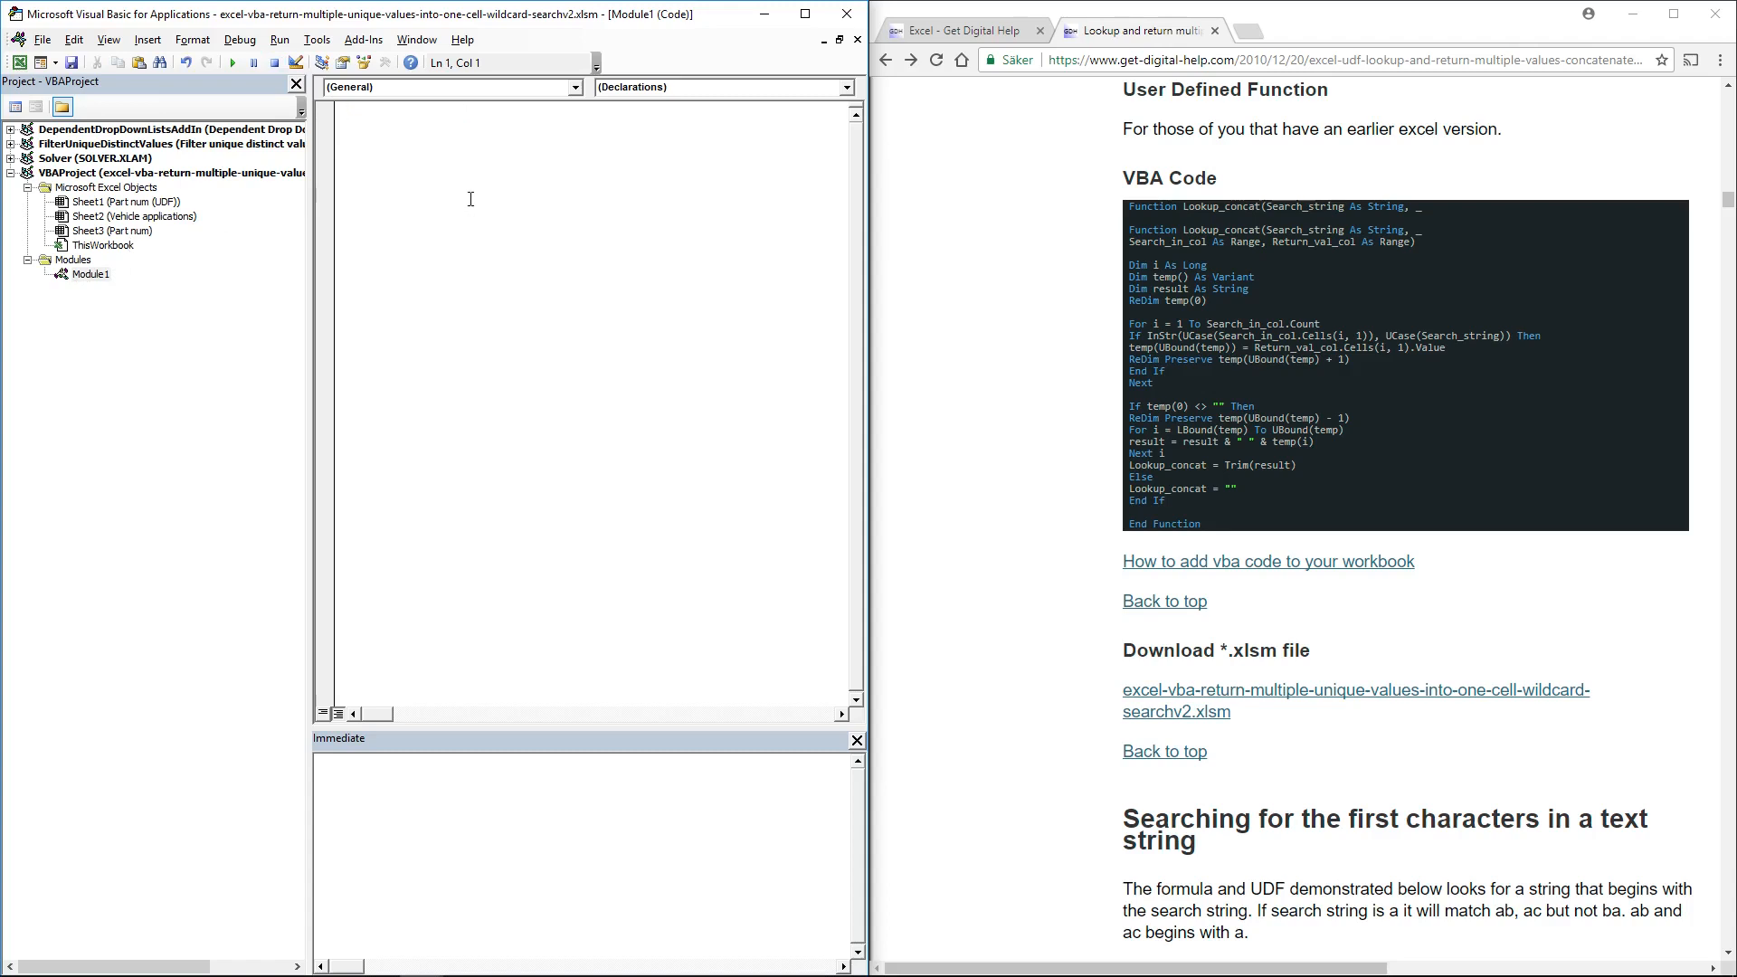
{"action": "type", "text": "Function Lookup_concat(Search_string As String, _  Function Lookup_concat(Search_string As String, _ Search_in_col As Range, Return_val_col As Range)  Dim i As Long Dim temp() As Variant Dim result As String ReDim temp(0)  For i = 1 To Search_in_col.Count If InStr(UCase(Search_in_col.Cells(i, 1)), UCase(Search_string)) Then temp(UBound(temp)) = Return_val_col.Cells(i, 1).Value ReDim Preserve temp(UBound(temp) + 1) End If Next  If temp(0) <> \"\" Then ReDim Preserve temp(UBound(temp) - 1) For i = LBound(temp) To UBound(temp) result = result & \" \" & temp(i) Next i Lookup_concat = Trim(result) Else Lookup_concat = \"\" End If  End Function"}
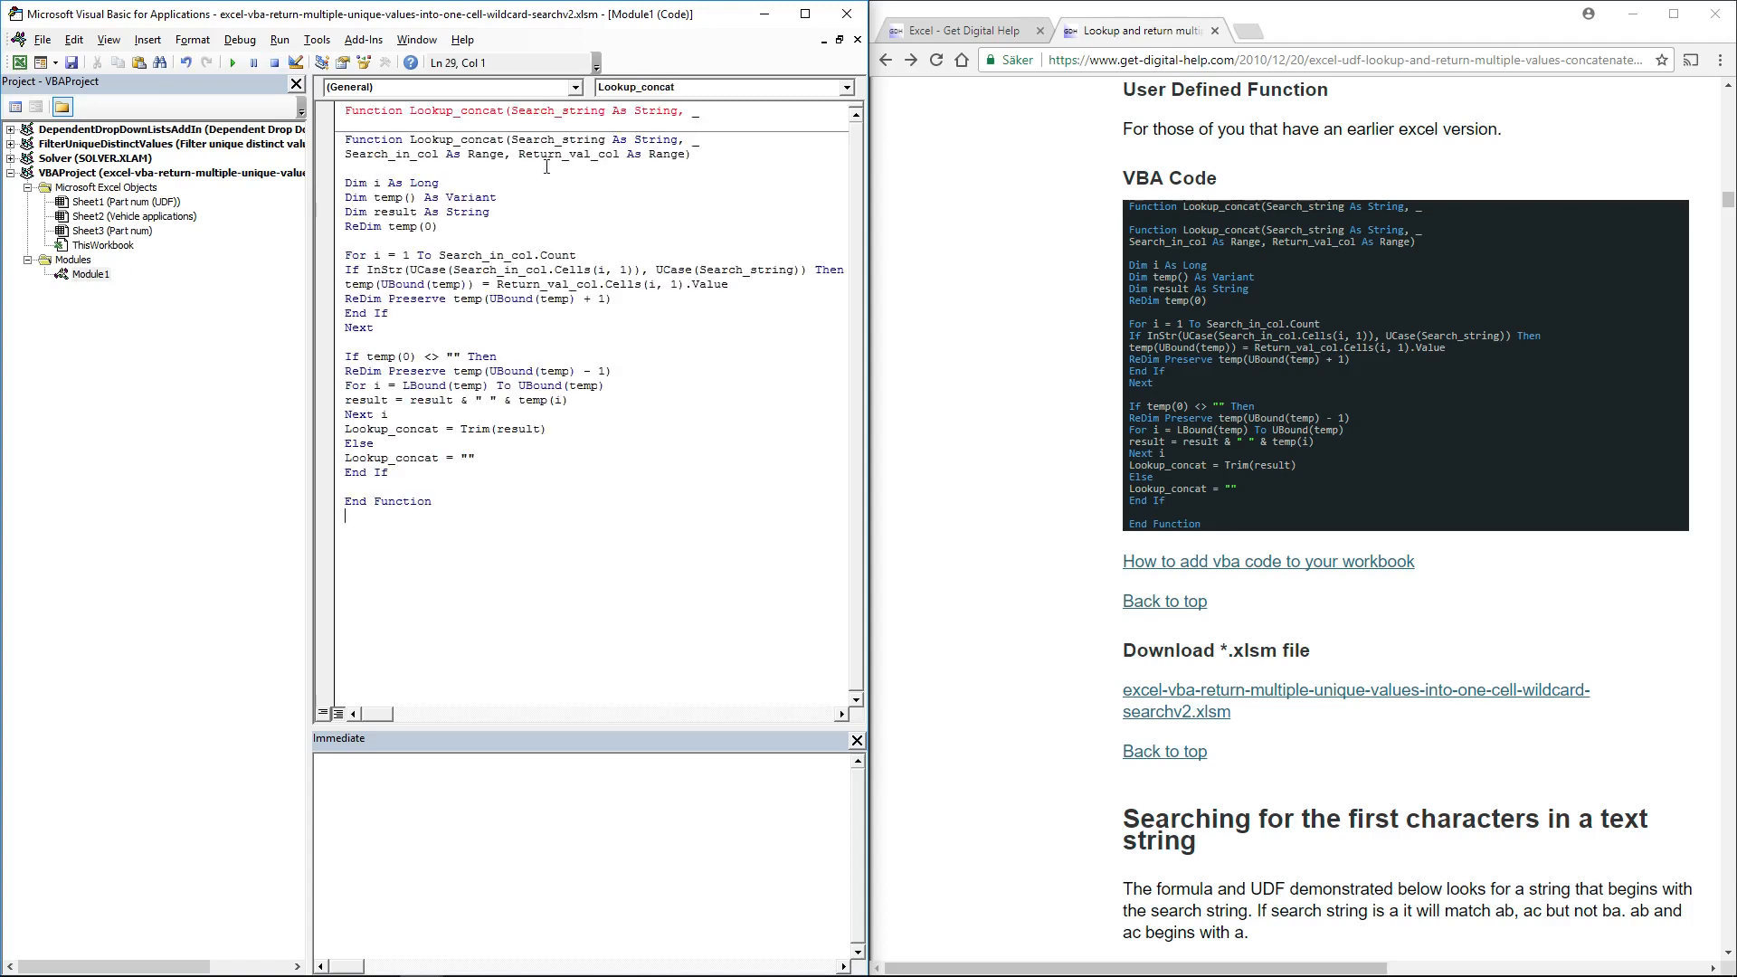
Remove the duplicated first Function line and blank line, then hide the editor to return to the sheet
{"action": "left_click_drag", "start_coordinate": [709, 111], "coordinate": [345, 109]}
{"action": "key", "text": "Delete"}
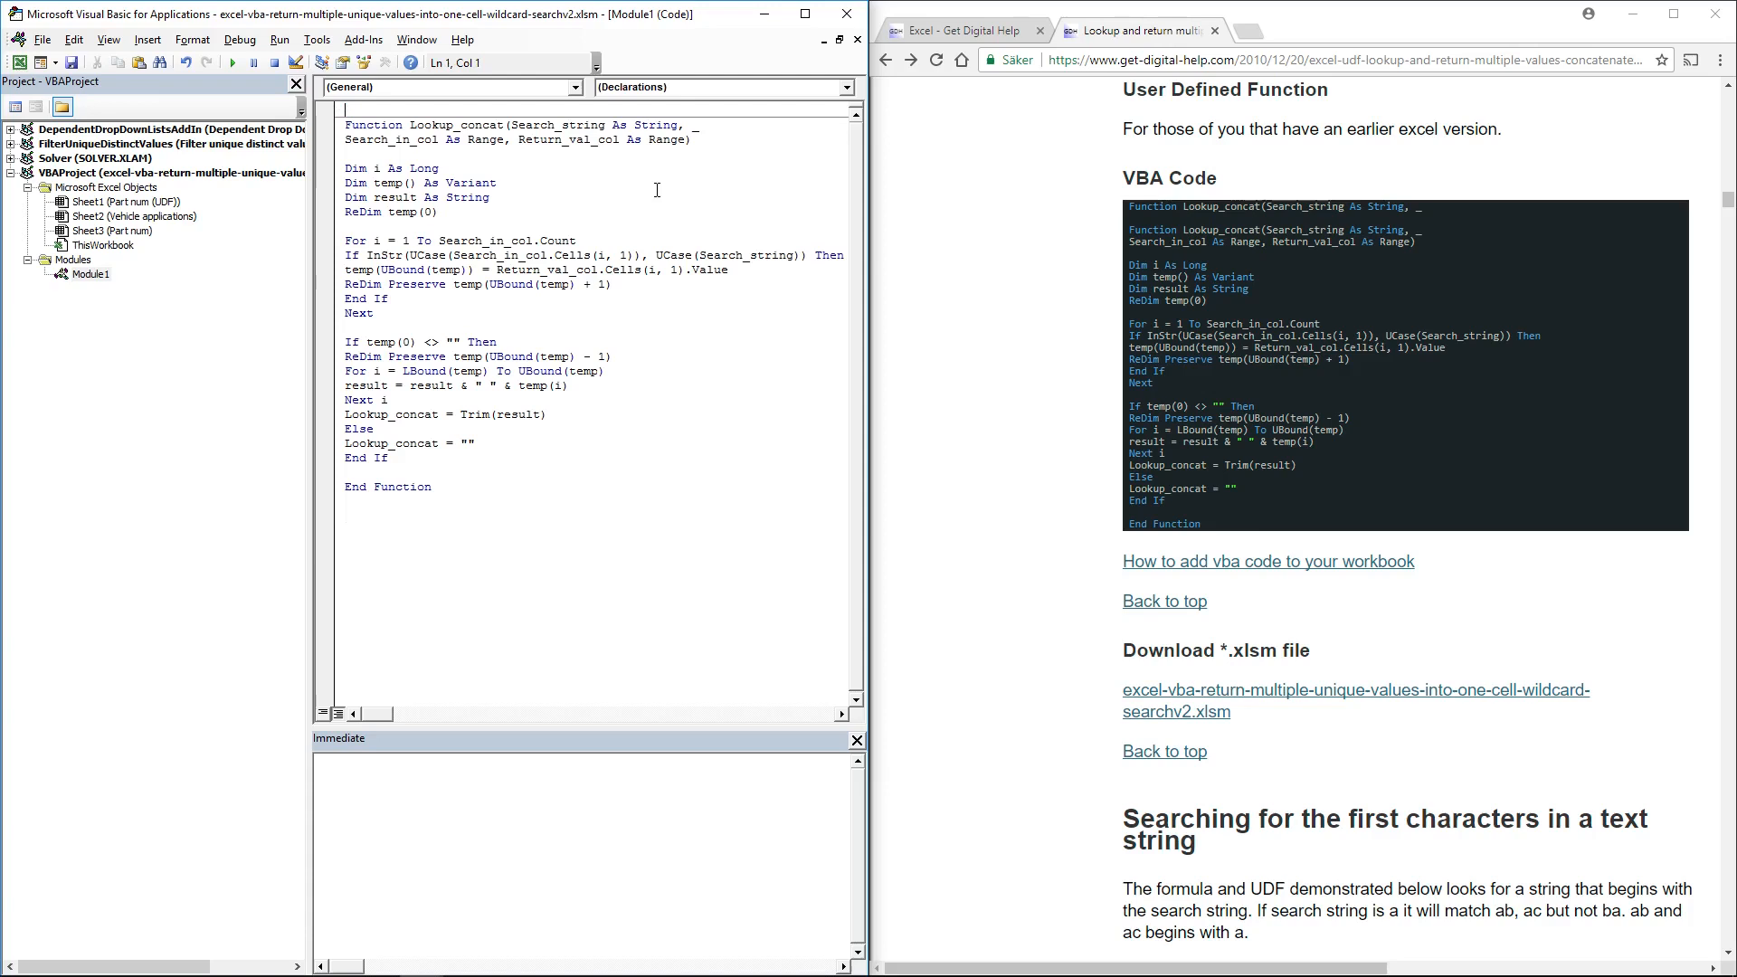
{"action": "key", "text": "Delete"}
{"action": "left_click", "coordinate": [598, 369]}
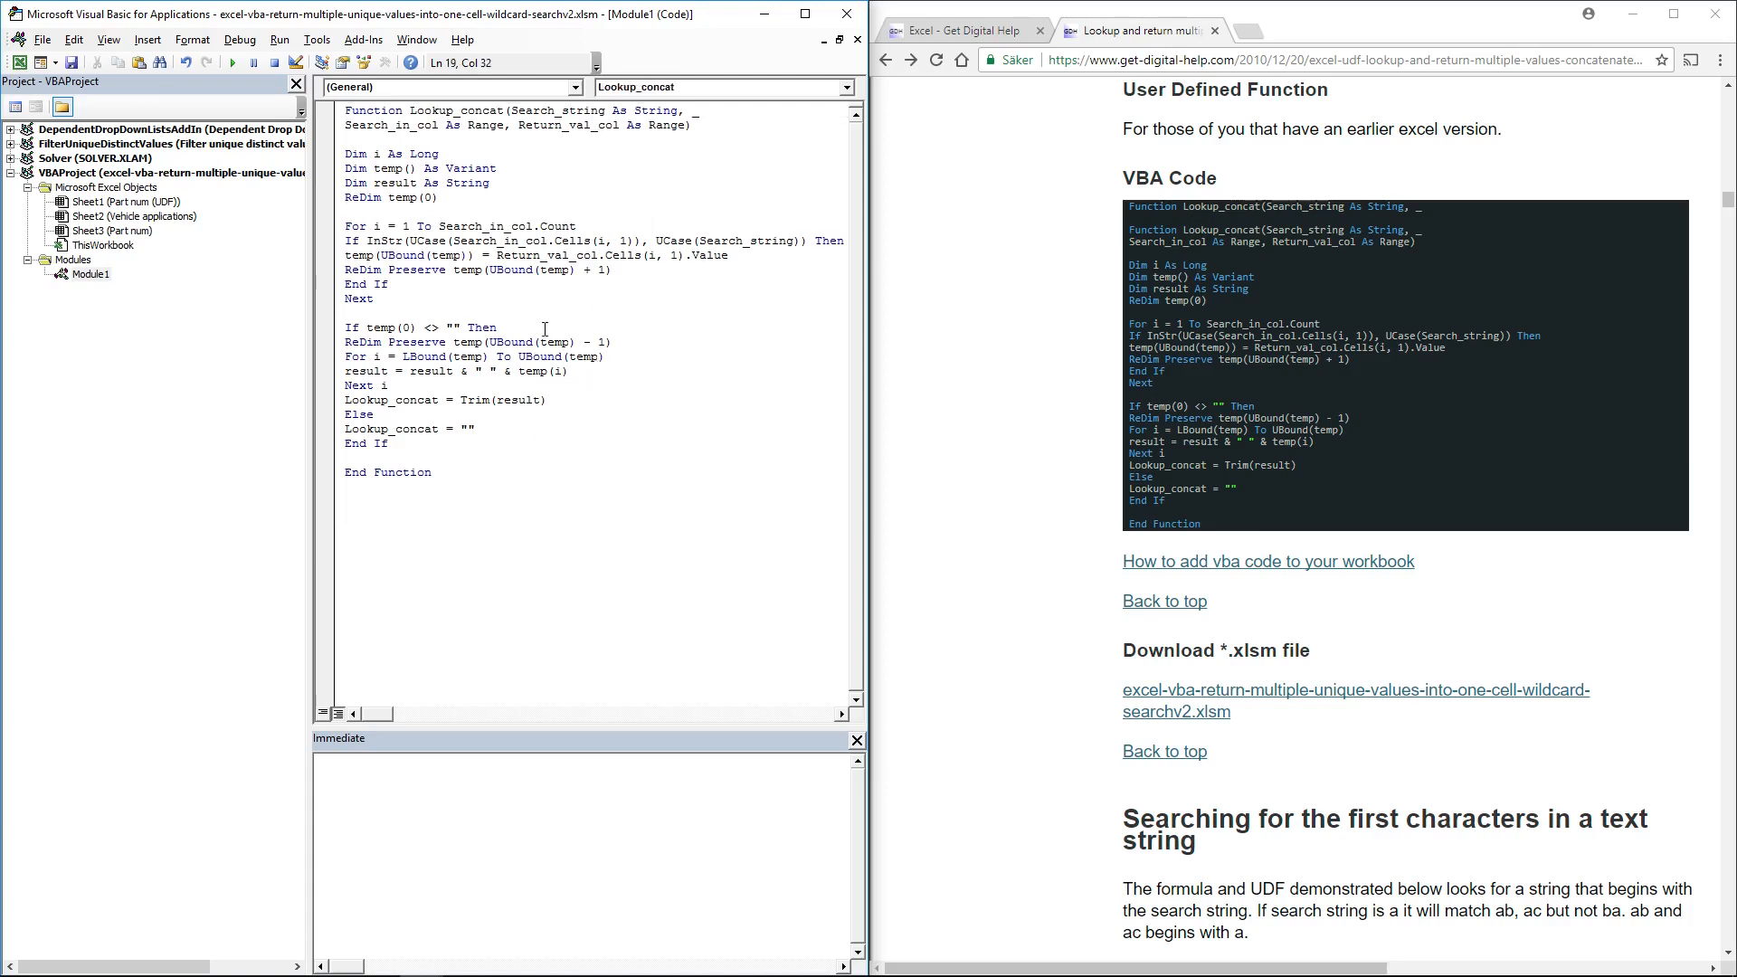
{"action": "left_click", "coordinate": [763, 18]}
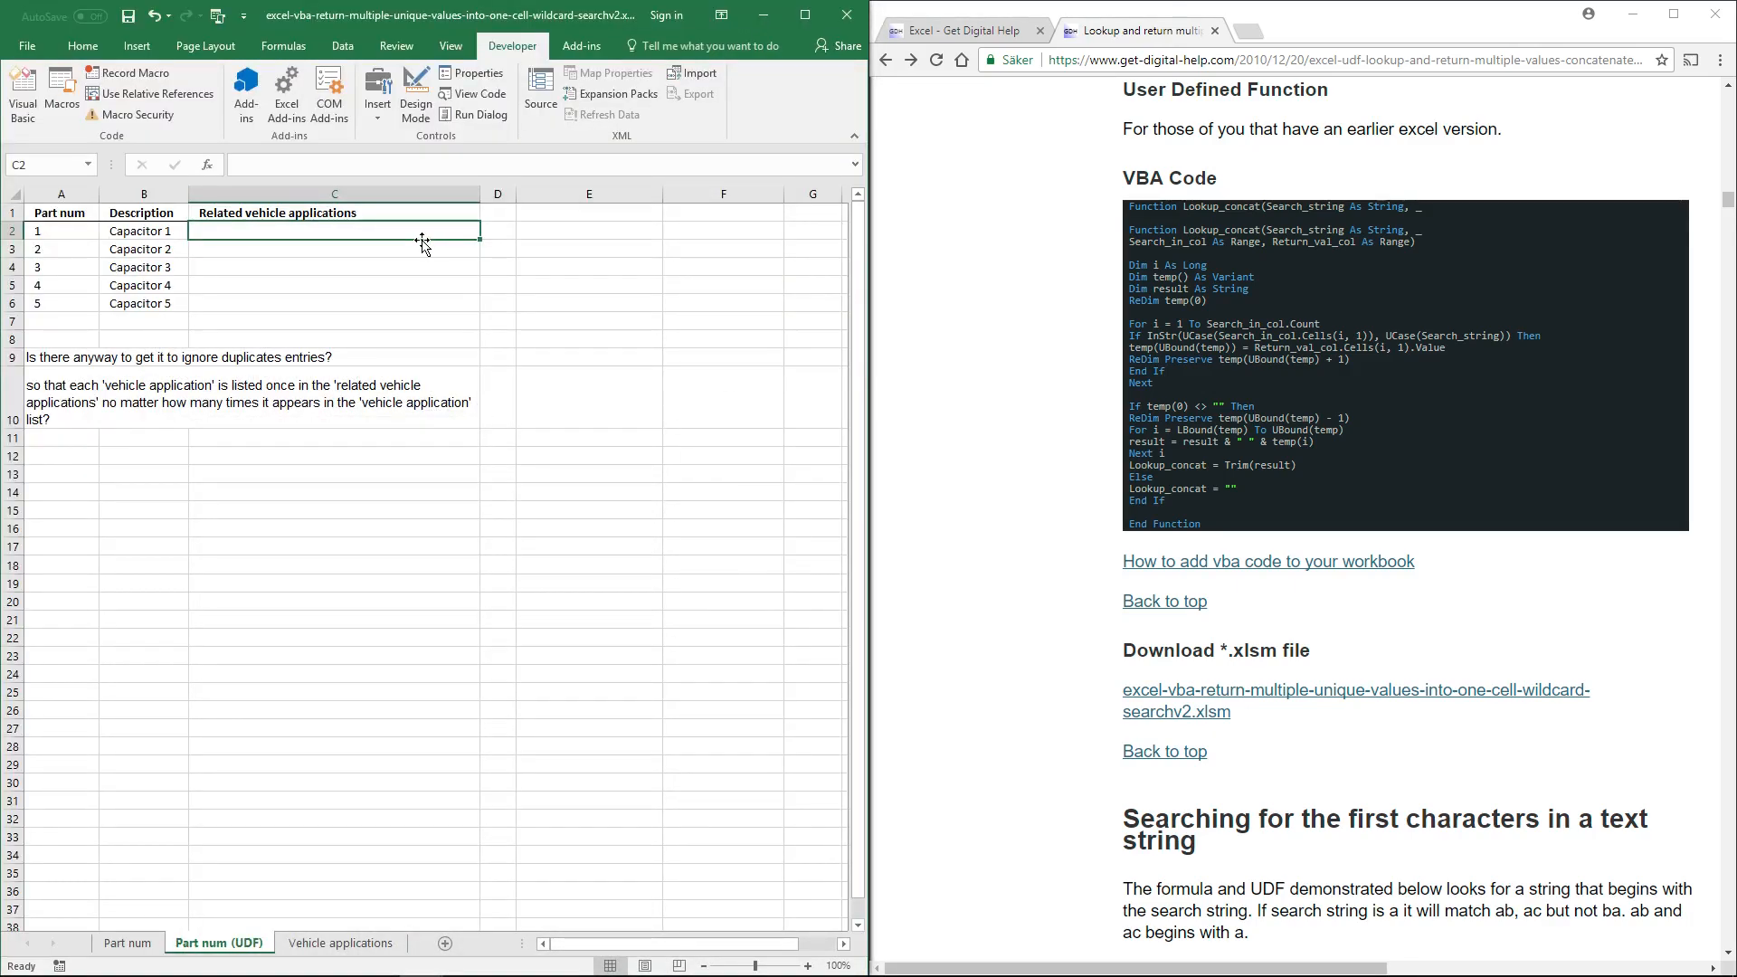
{"action": "type", "text": "=Look"}
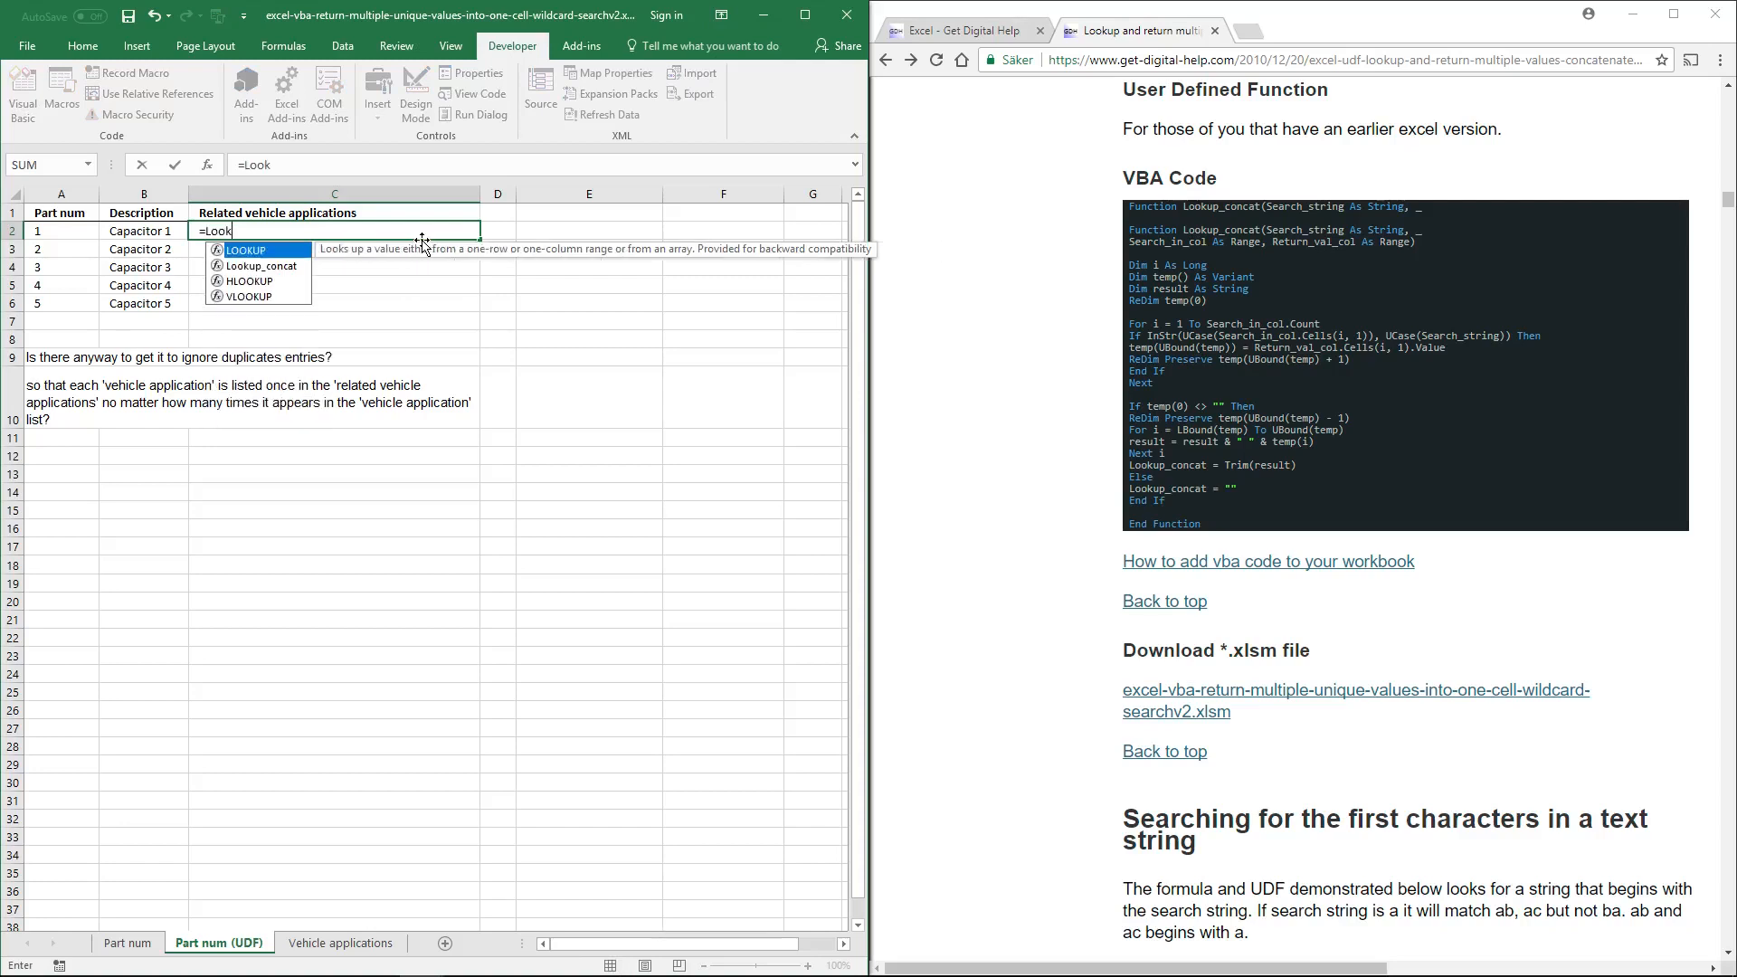
Start =Lookup_concat( in C2 with part number A2 as the search value
{"action": "key", "text": "Down"}
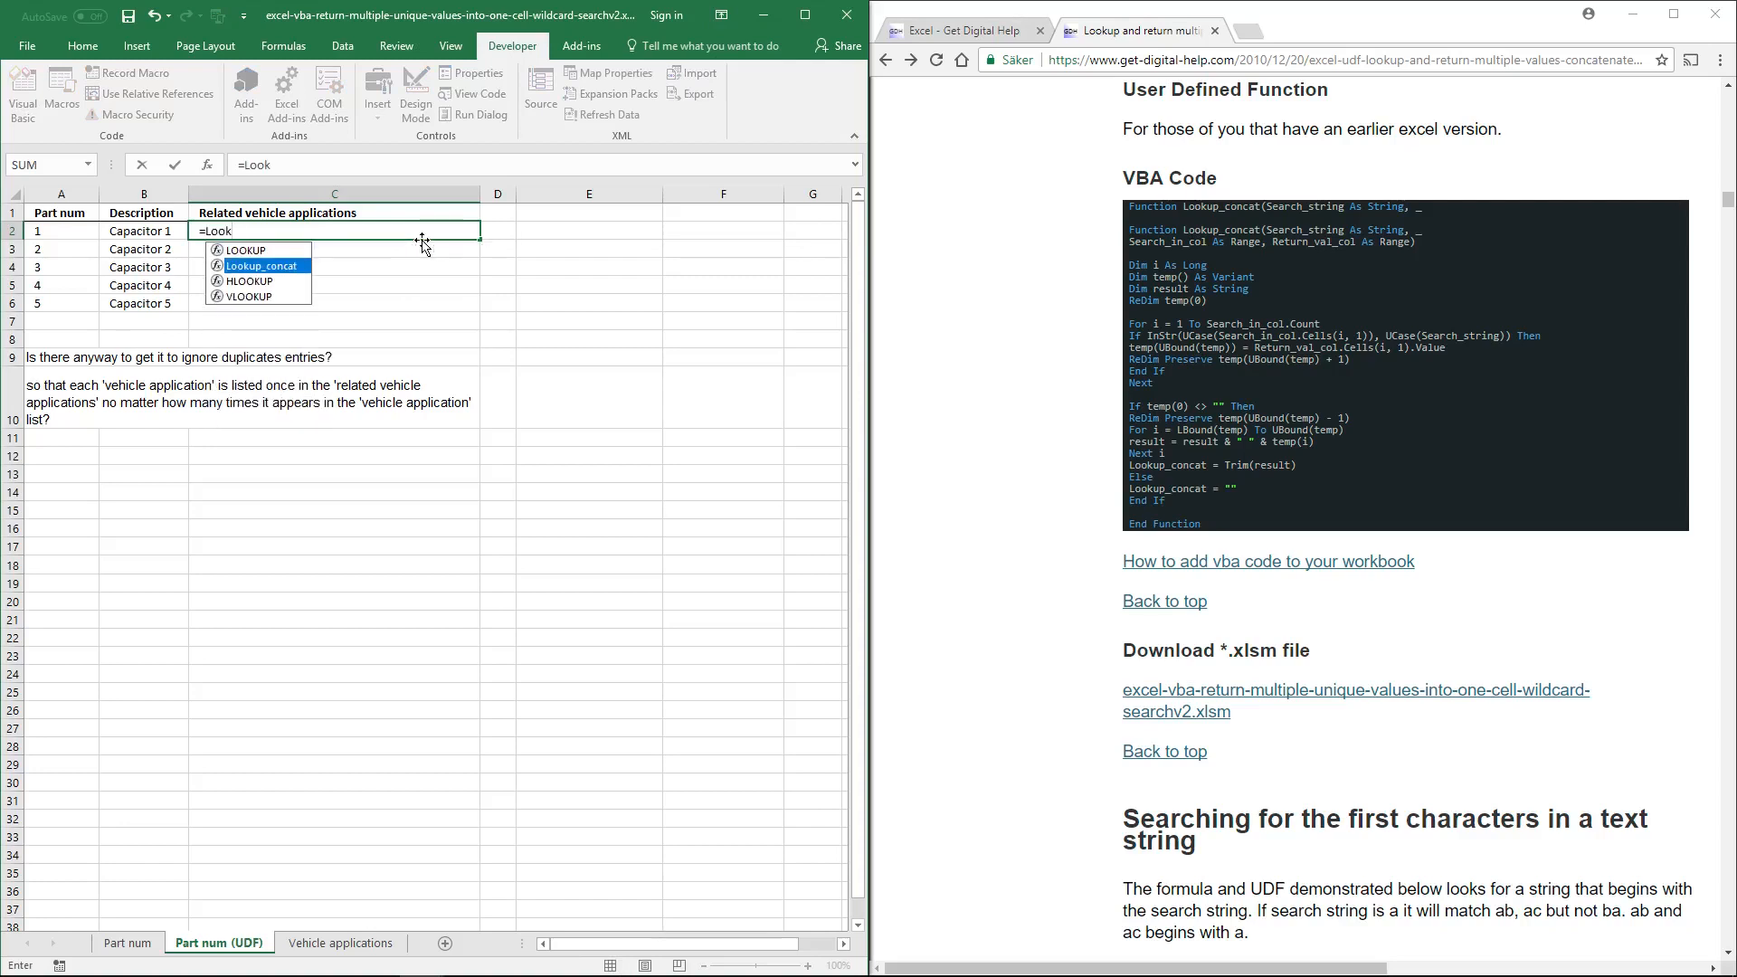
{"action": "key", "text": "Tab"}
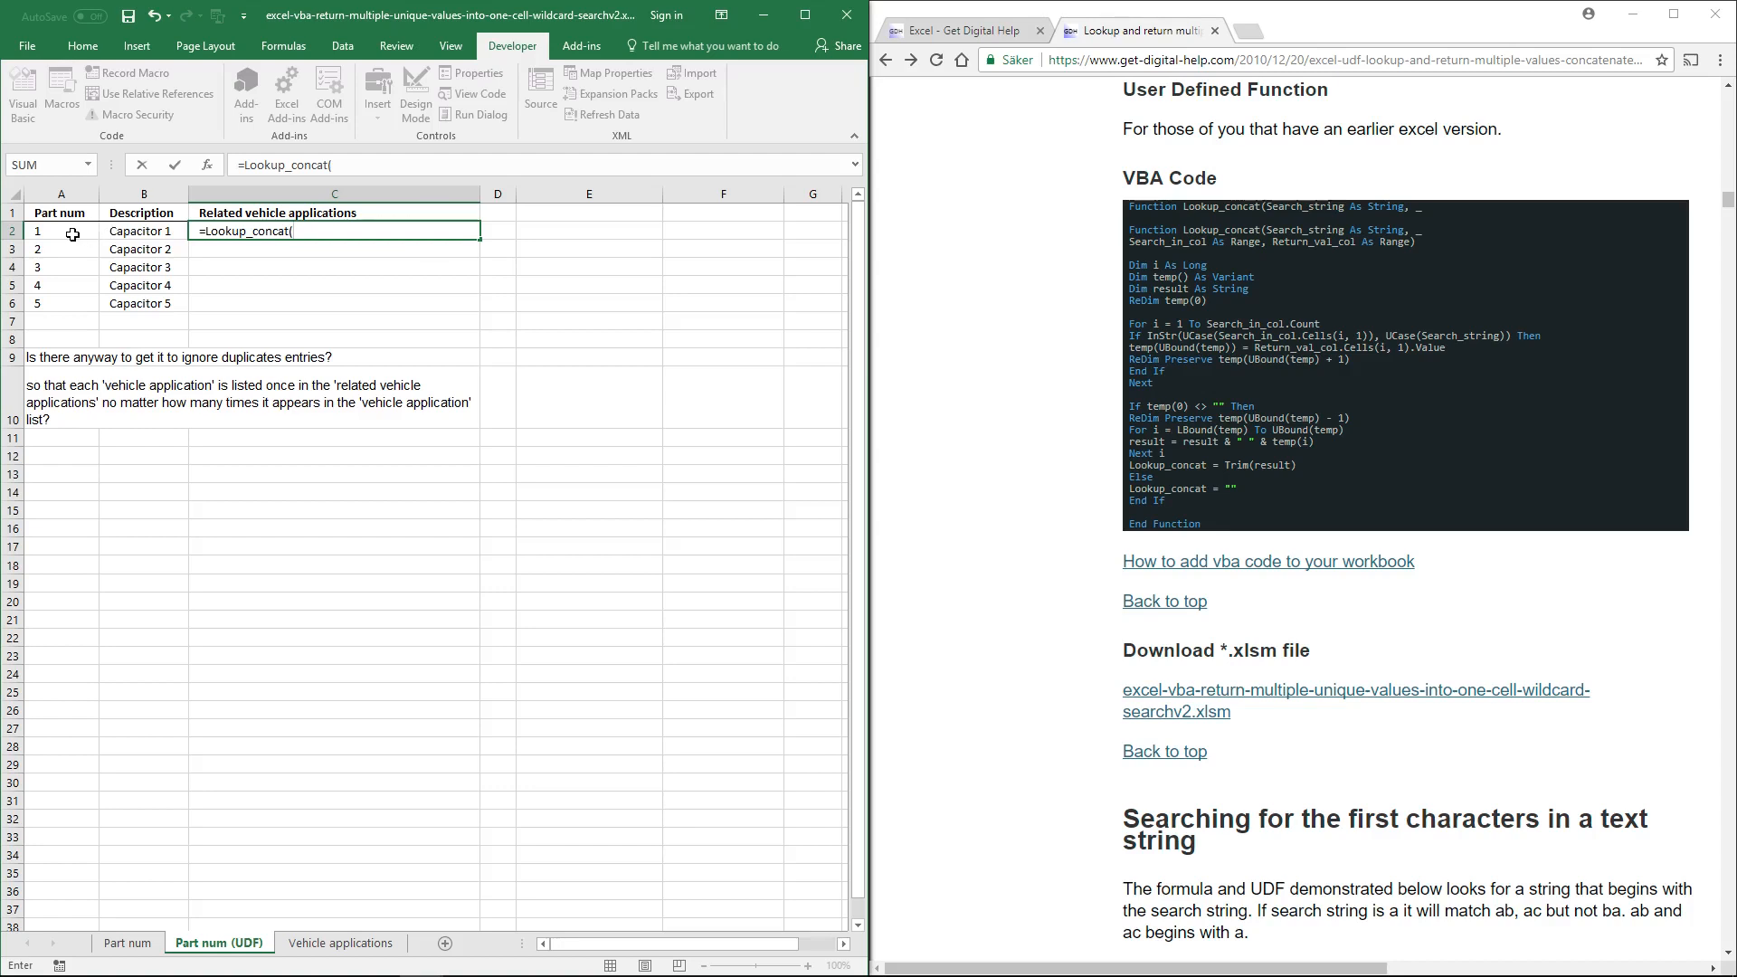
{"action": "left_click", "coordinate": [68, 235]}
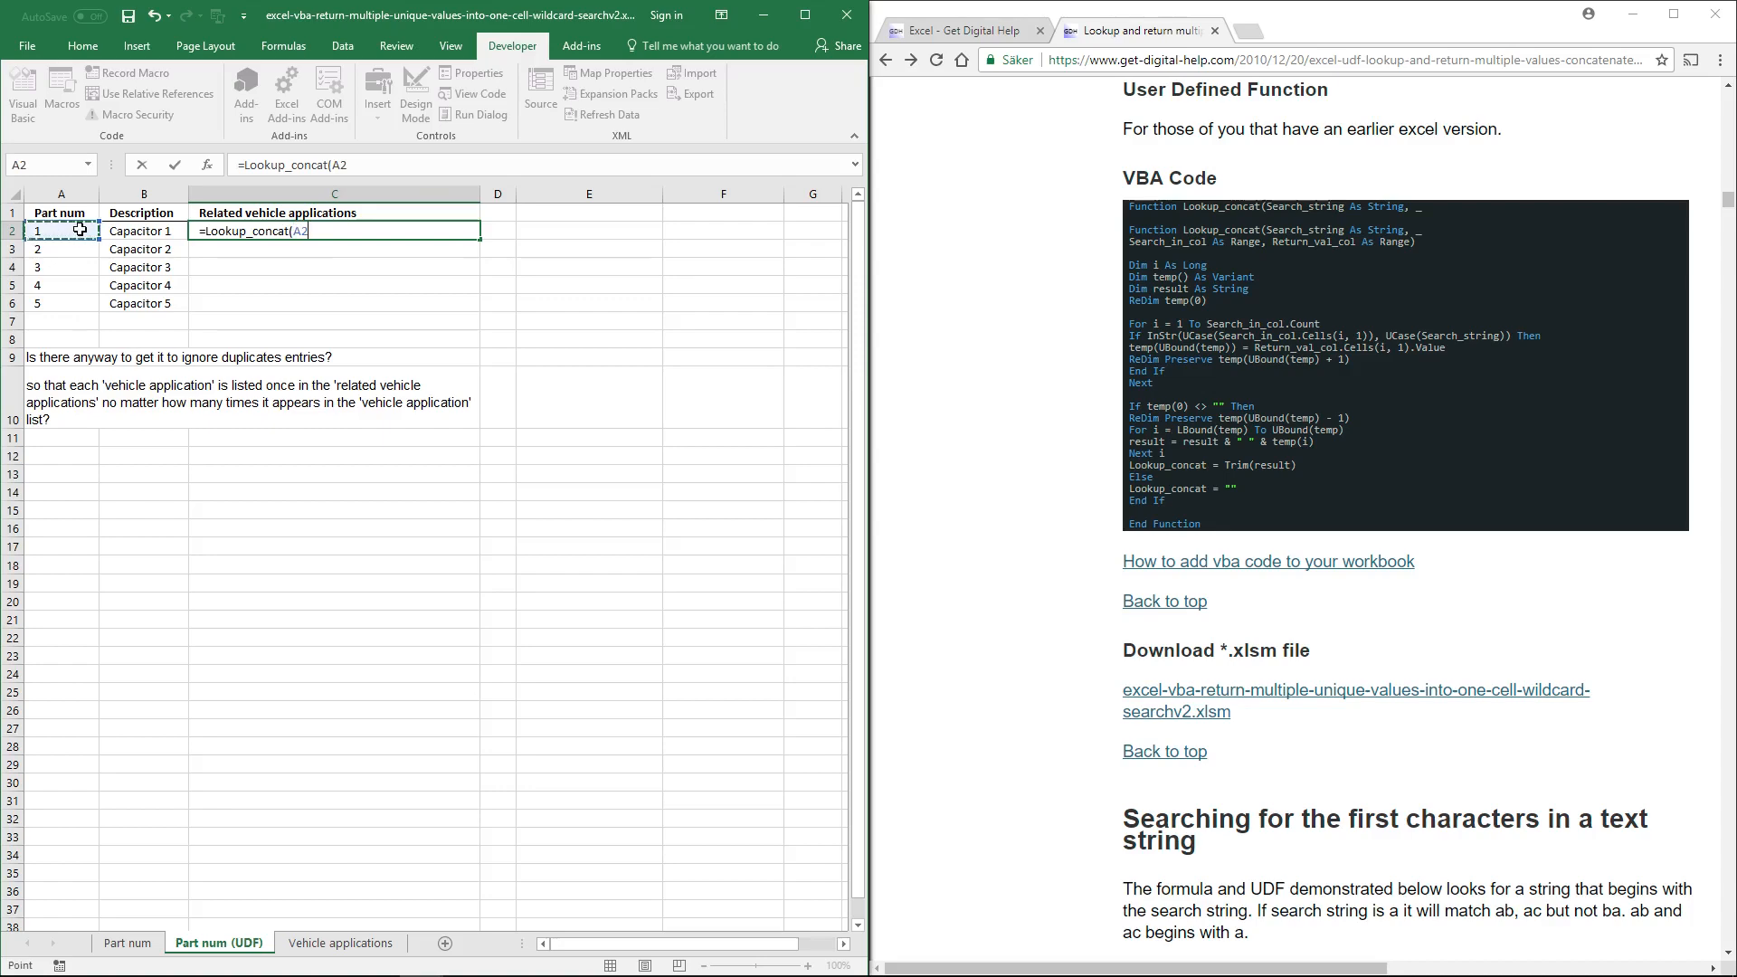
{"action": "type", "text": ","}
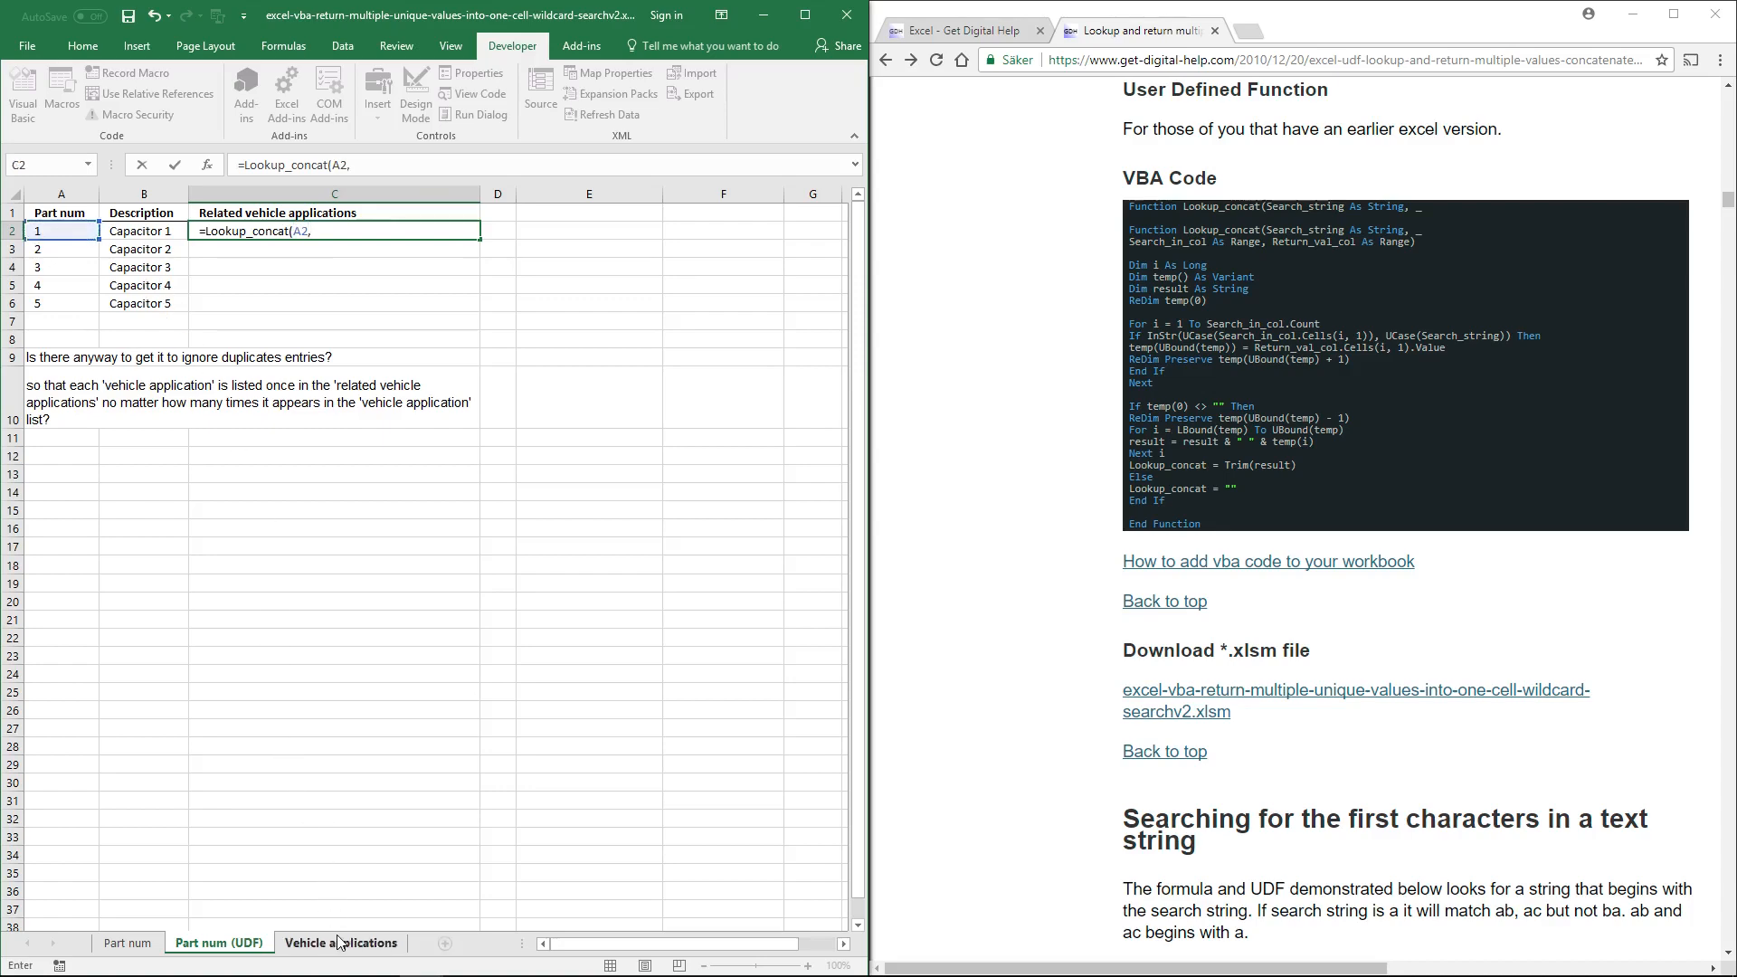
Add Vehicle applications C2:C13 as absolute search range and A2:A13 as return range, closing the formula
{"action": "left_click", "coordinate": [340, 942]}
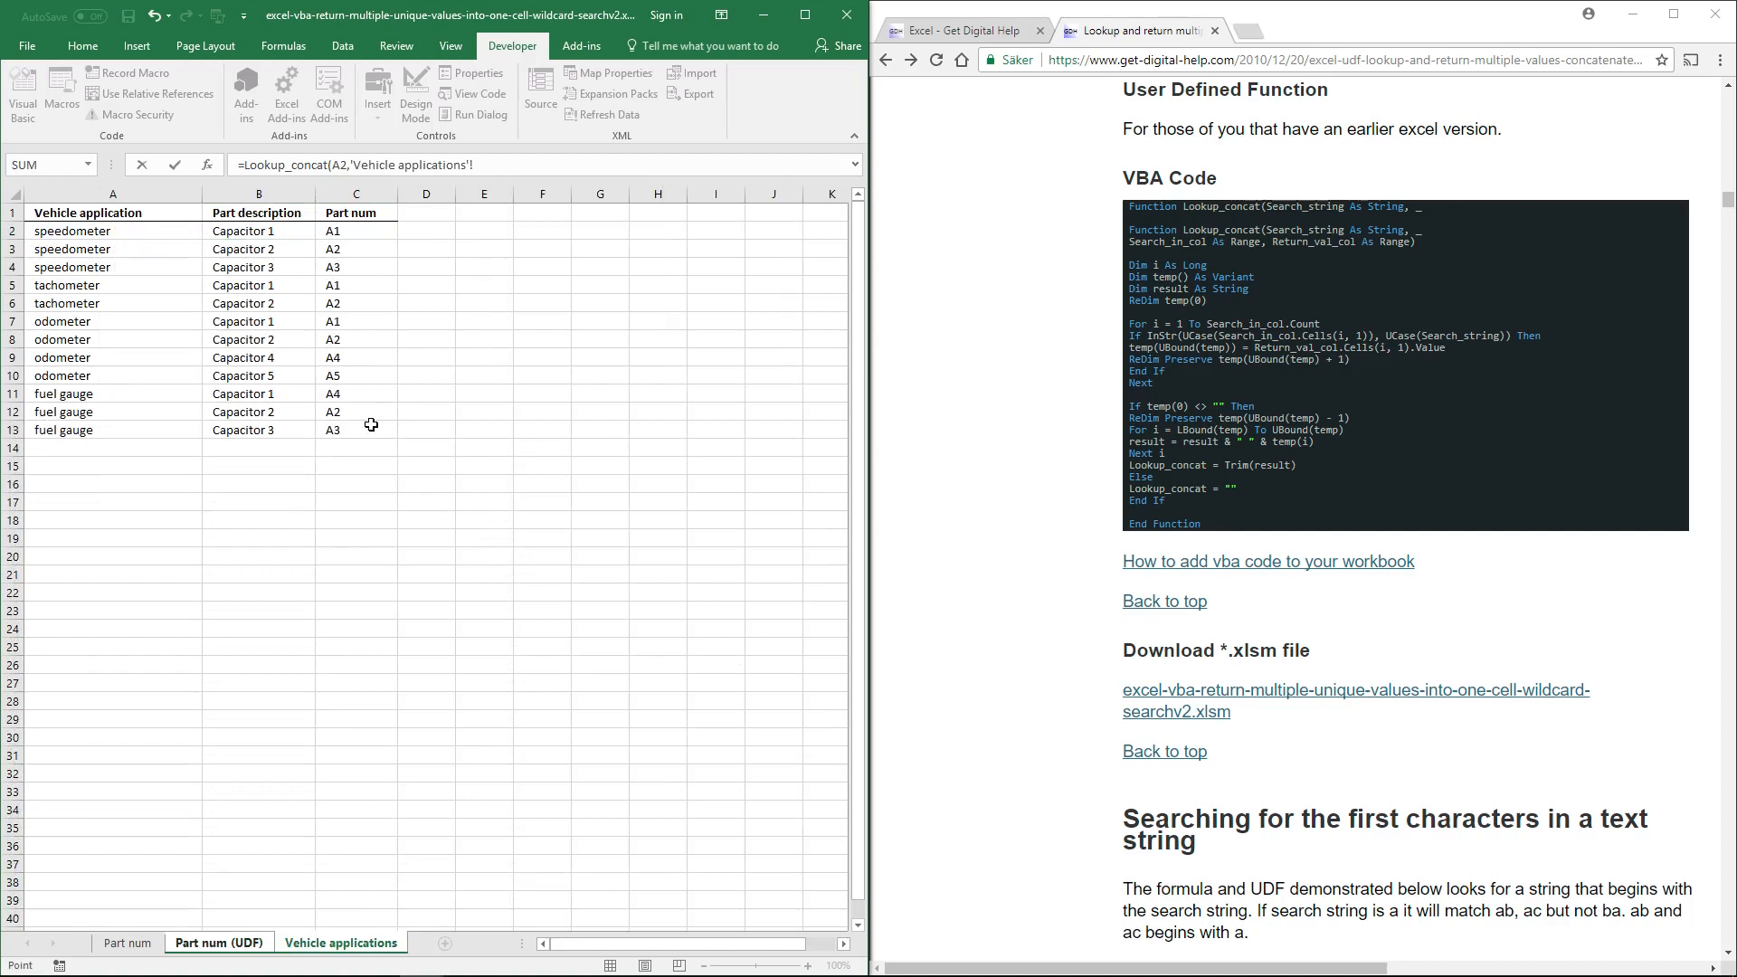
{"action": "left_click_drag", "start_coordinate": [356, 429], "coordinate": [358, 234]}
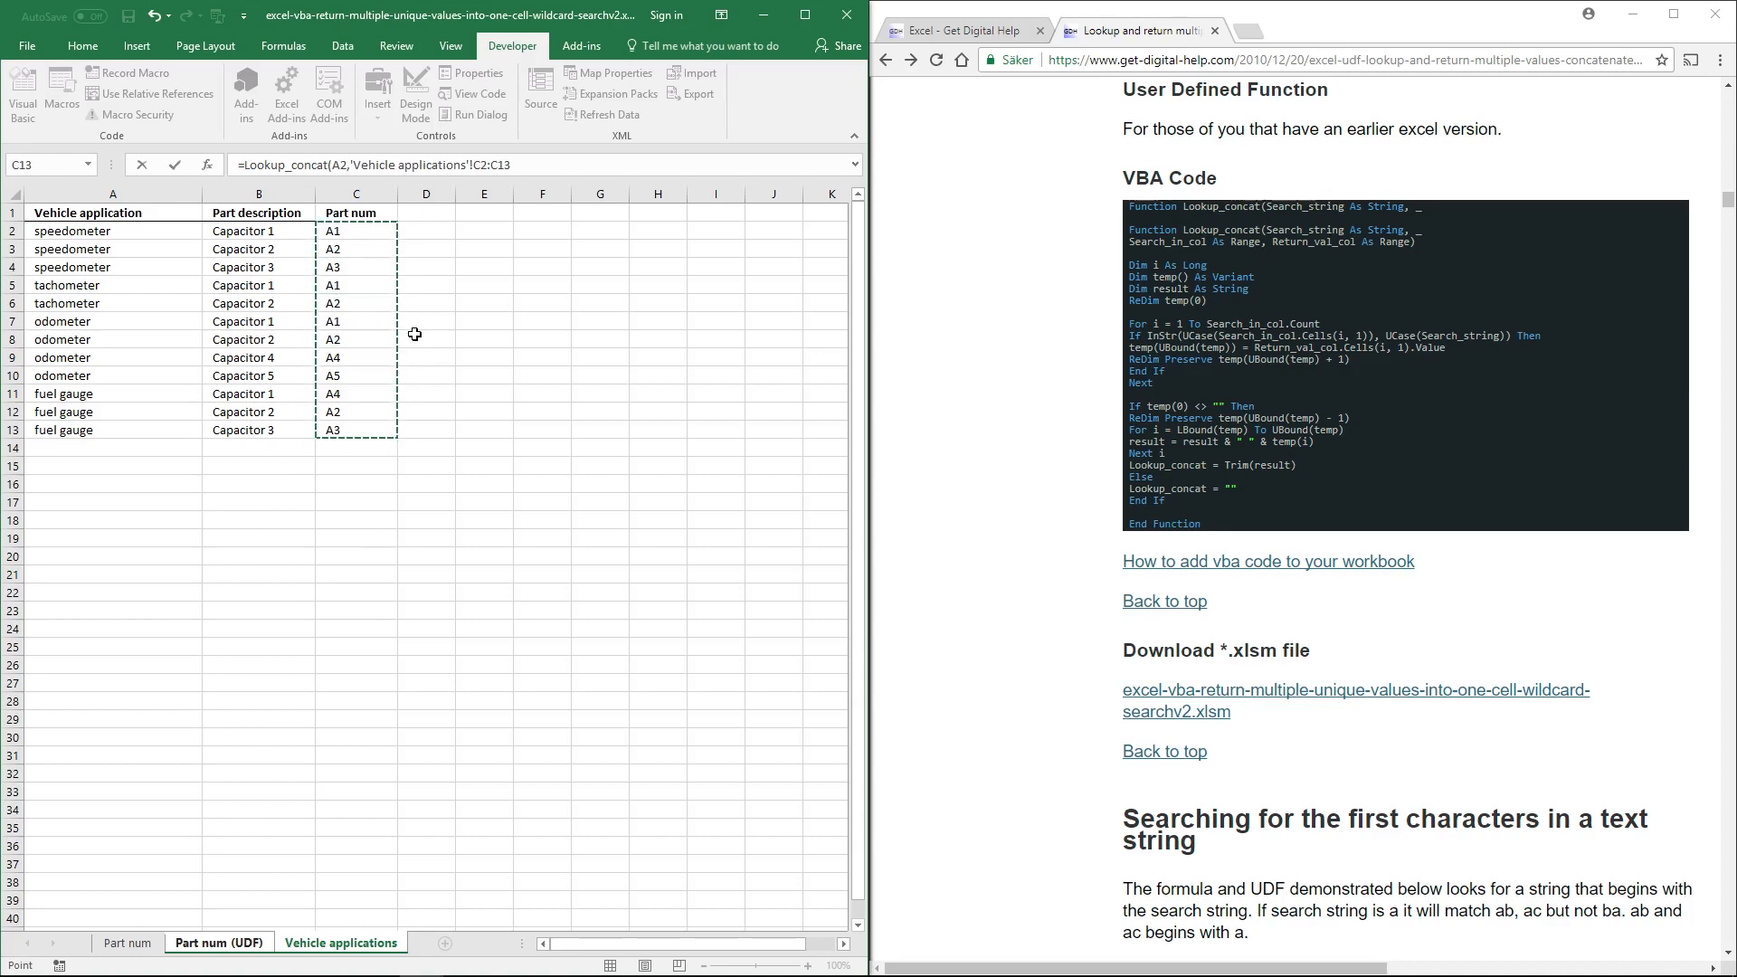
{"action": "key", "text": "F4"}
{"action": "type", "text": "$C$13,"}
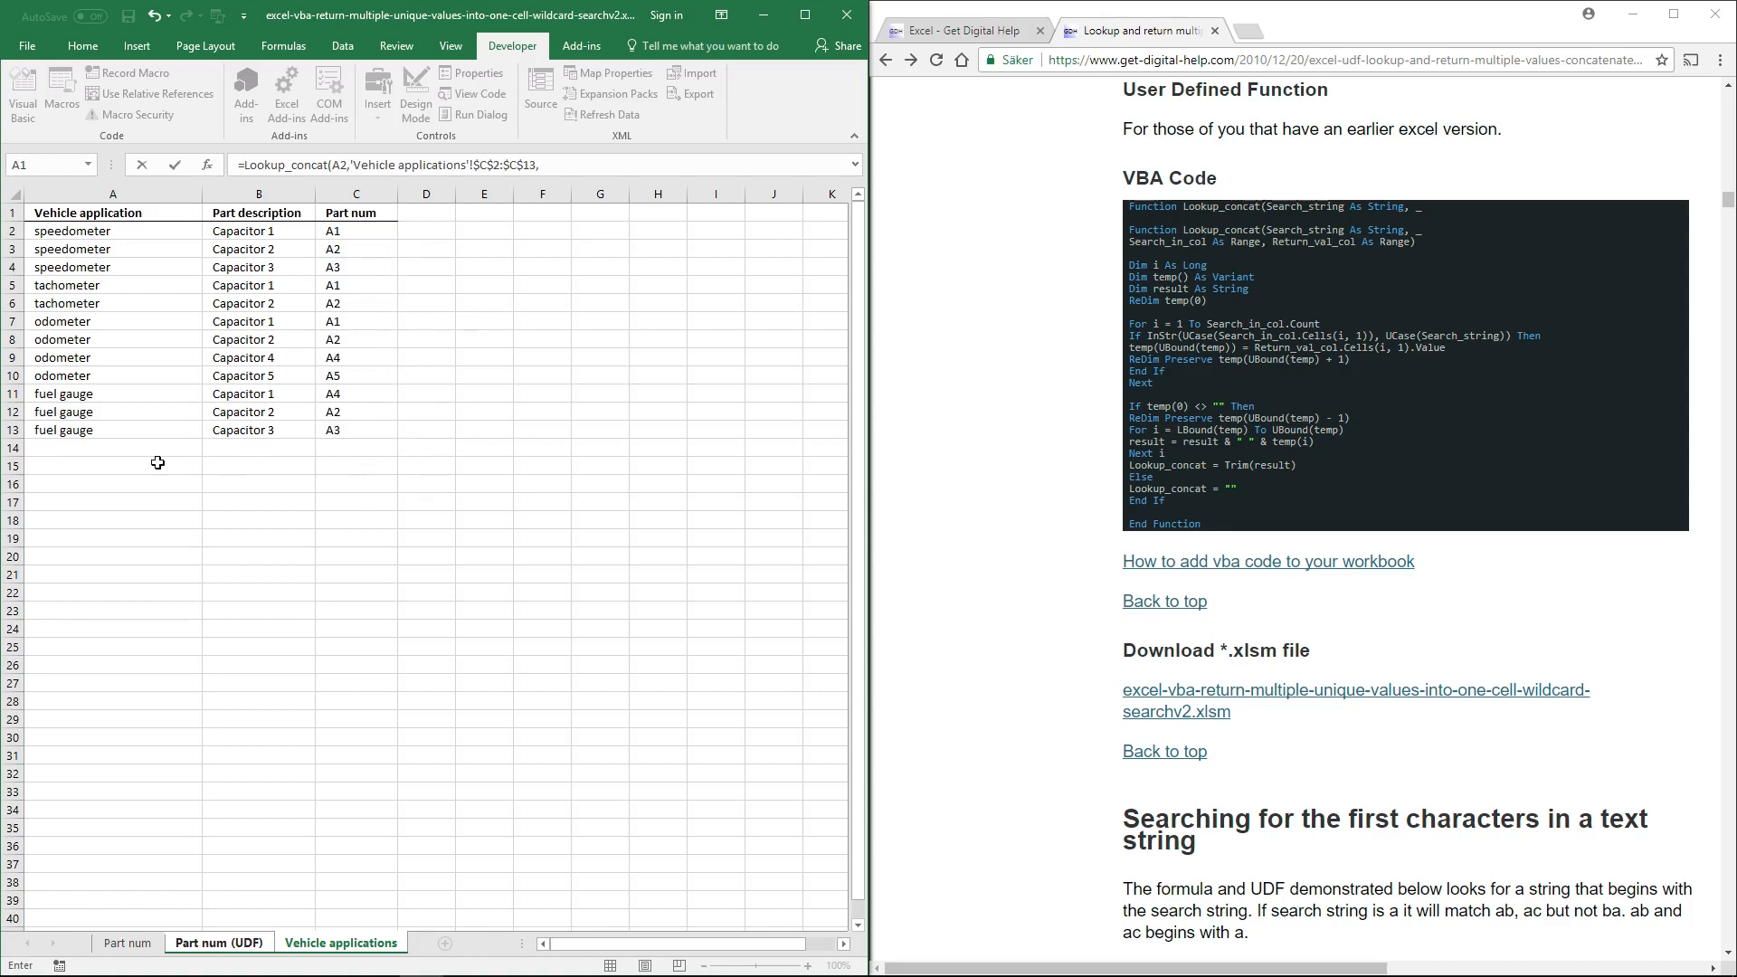
{"action": "left_click_drag", "start_coordinate": [95, 430], "coordinate": [100, 231]}
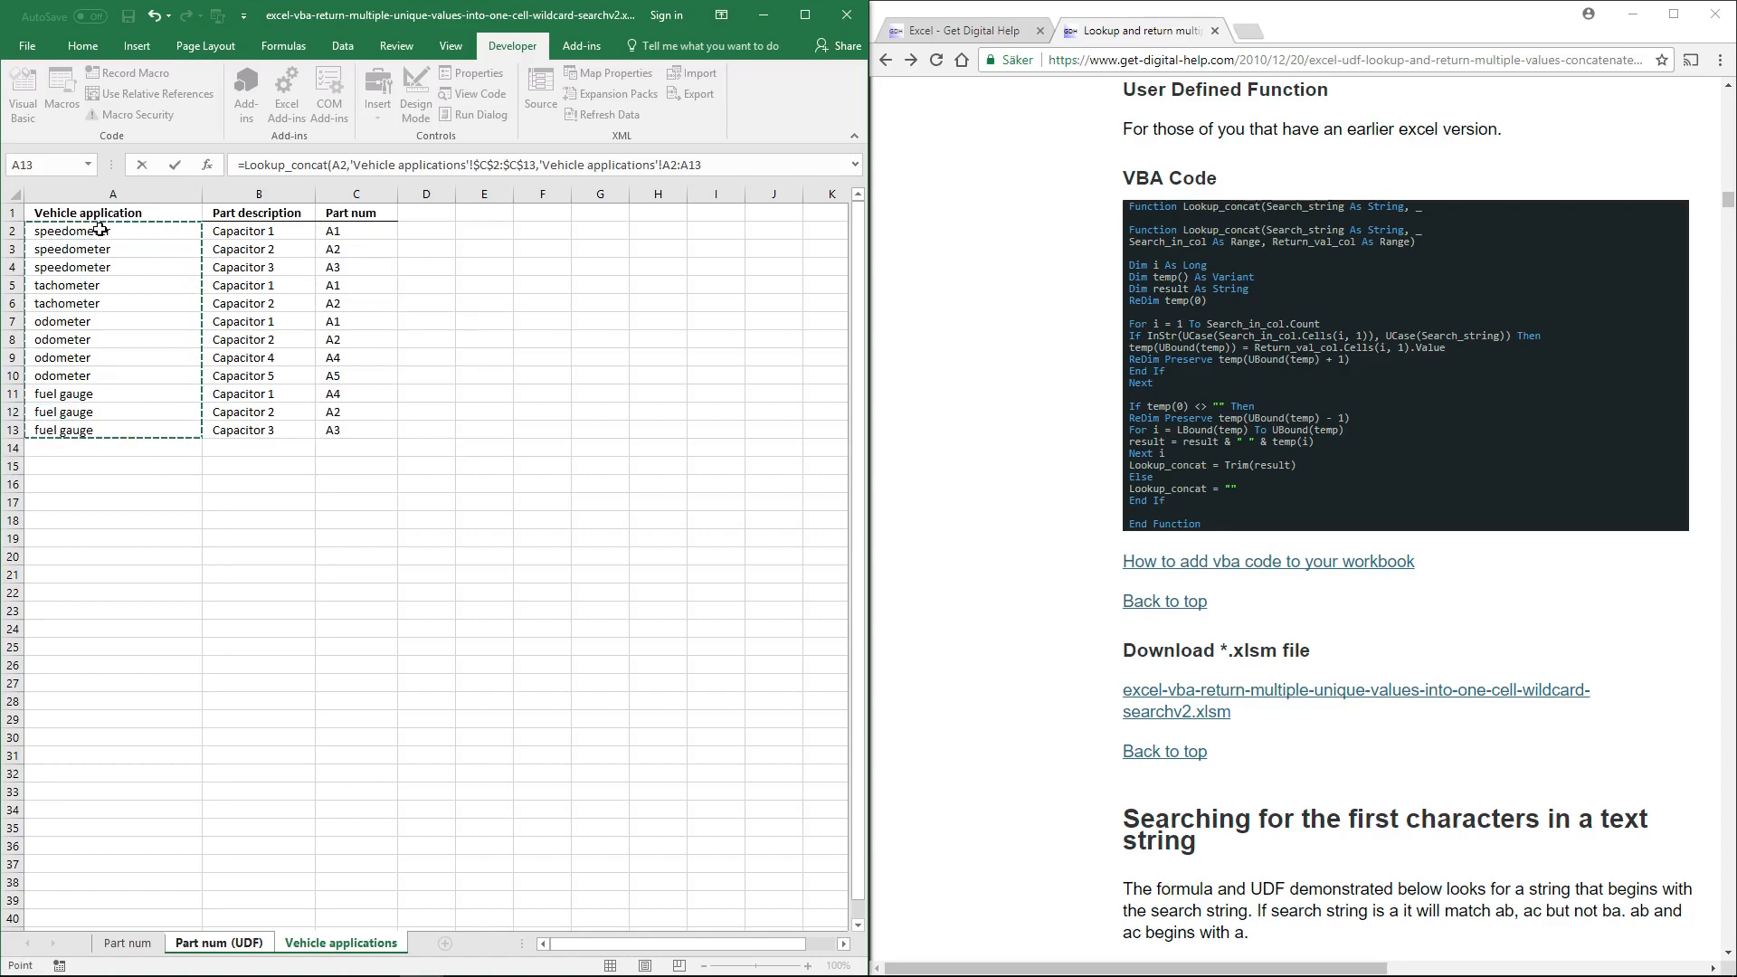
{"action": "type", "text": ")"}
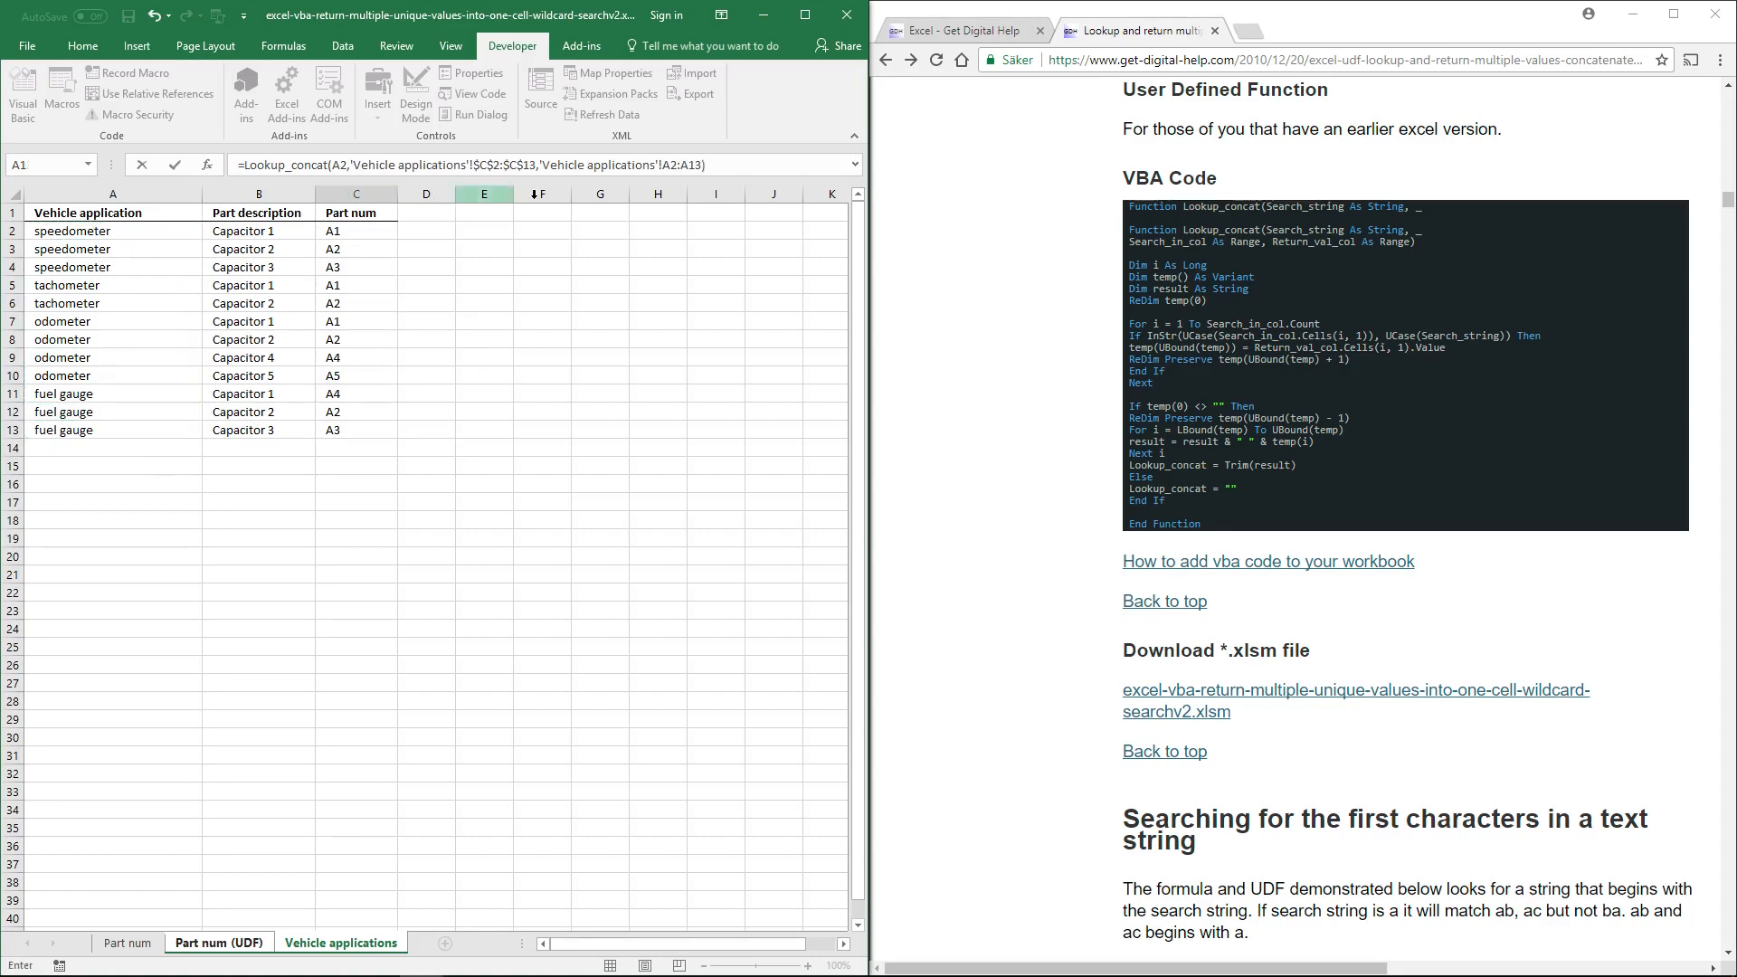
{"action": "left_click", "coordinate": [688, 165]}
Make the return range absolute and commit so C2 returns 'speedometer tachometer odometer' for part 1
{"action": "key", "text": "F4"}
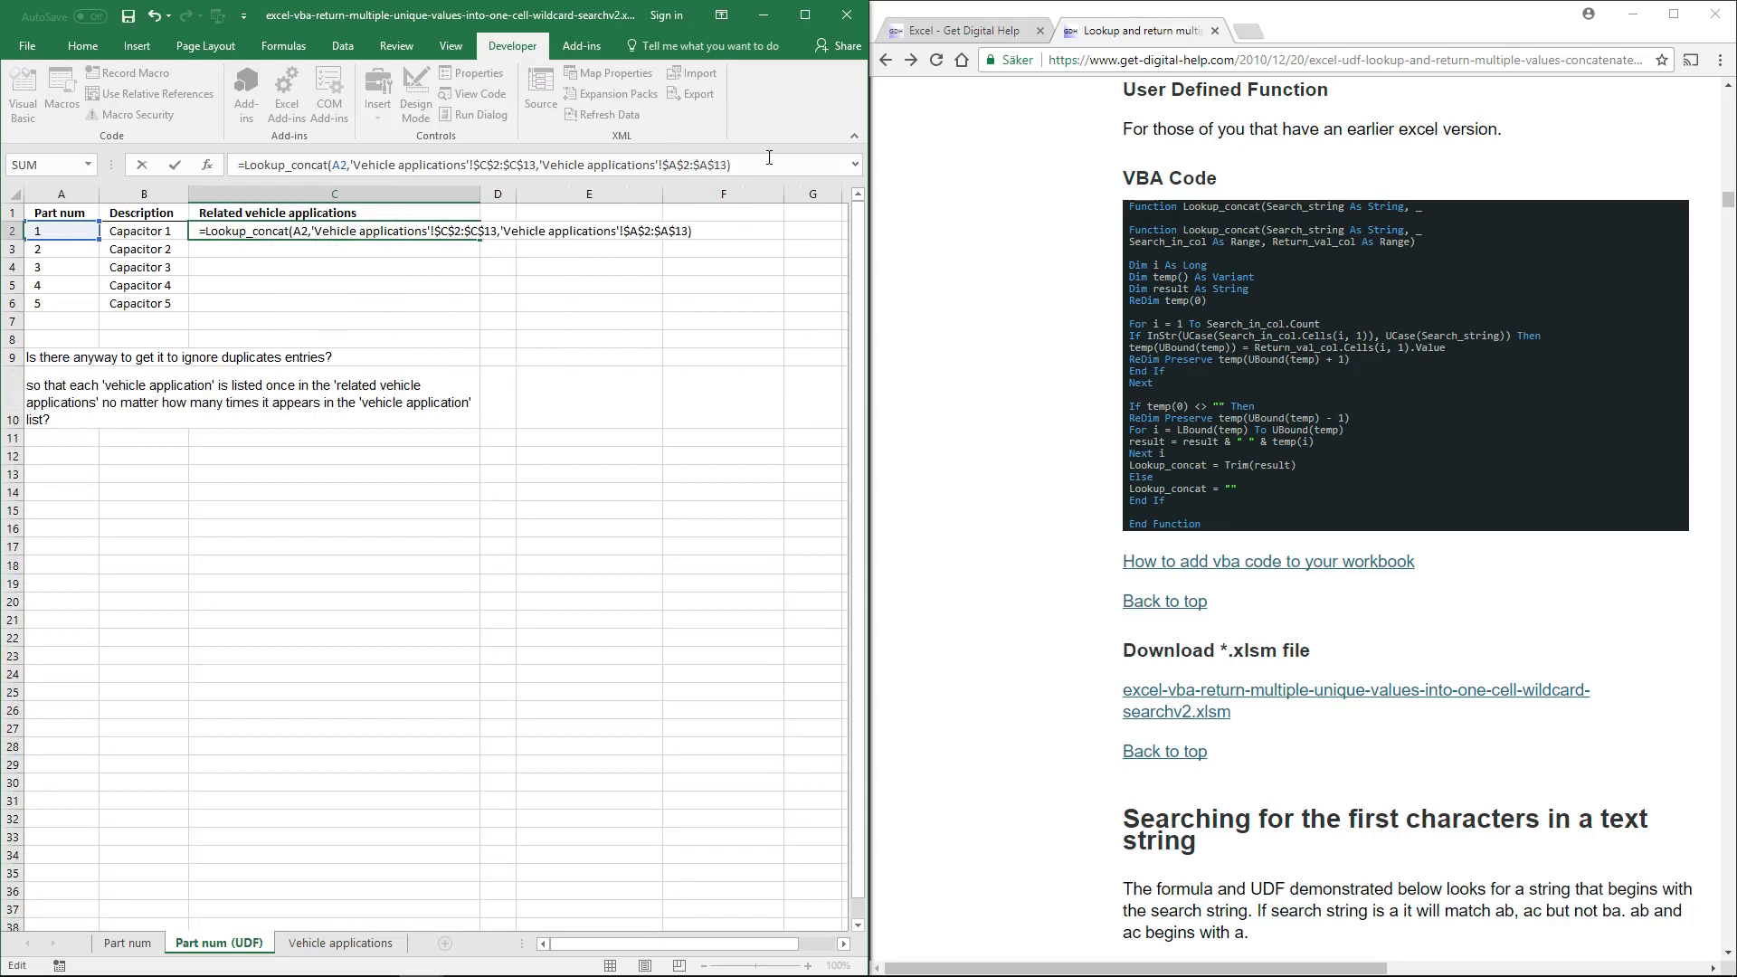
{"action": "key", "text": "Return"}
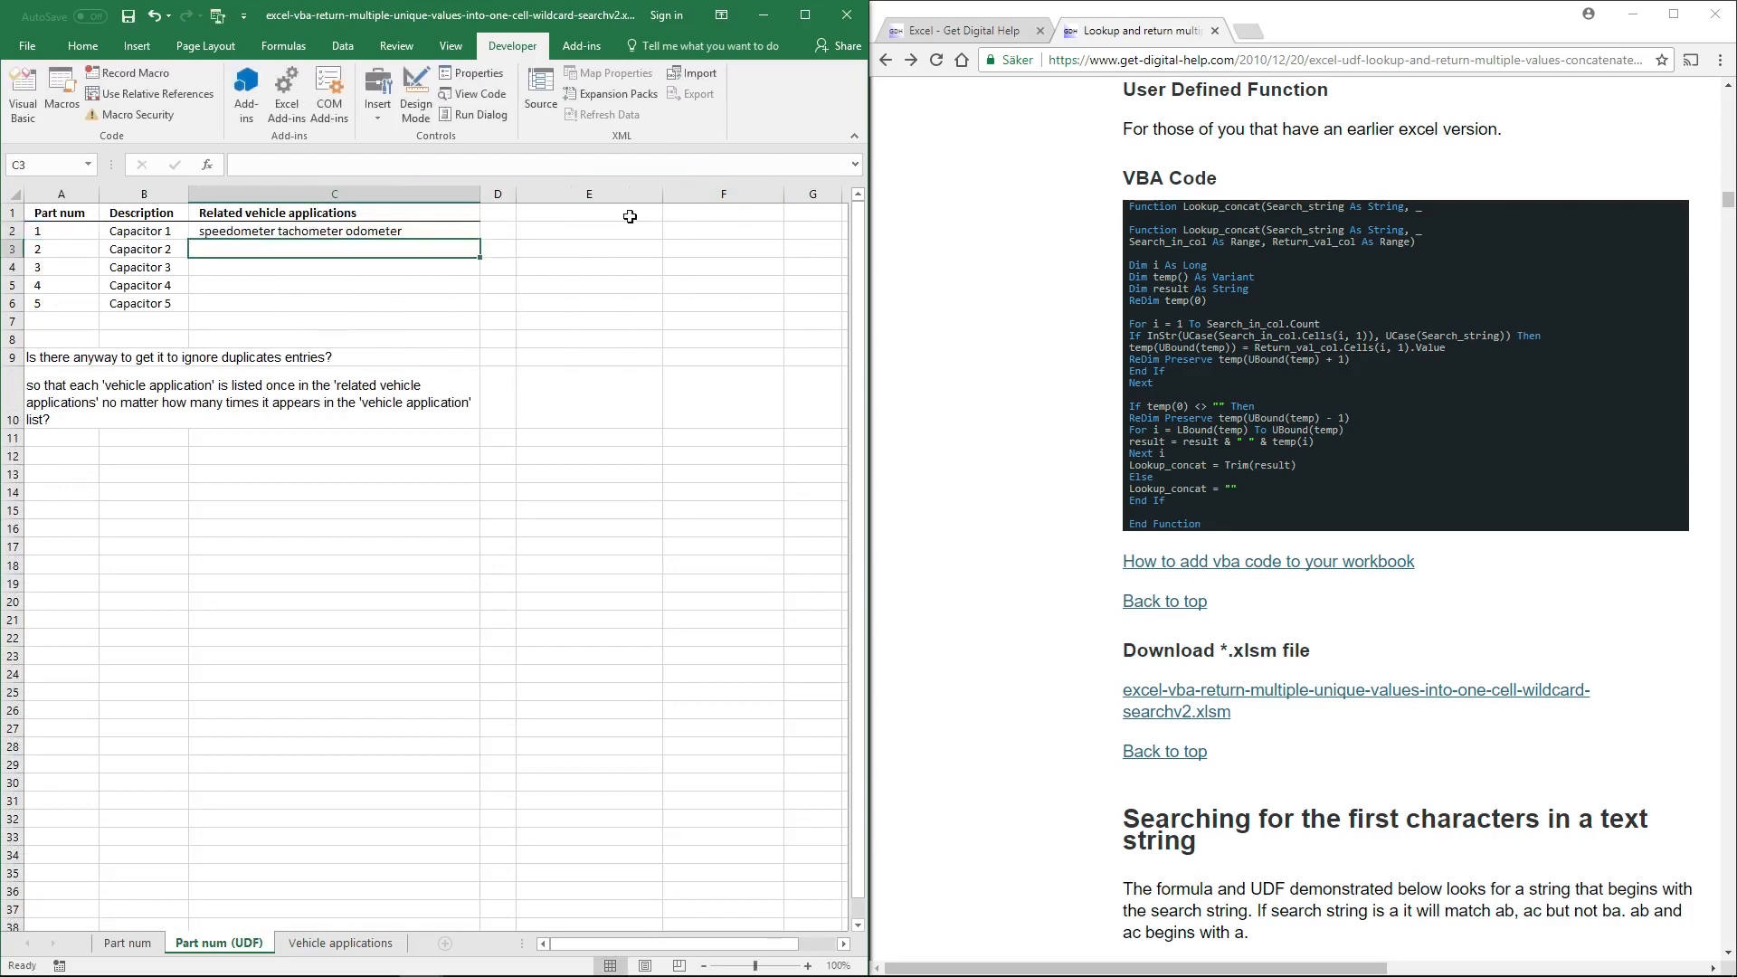
{"action": "left_click", "coordinate": [428, 230]}
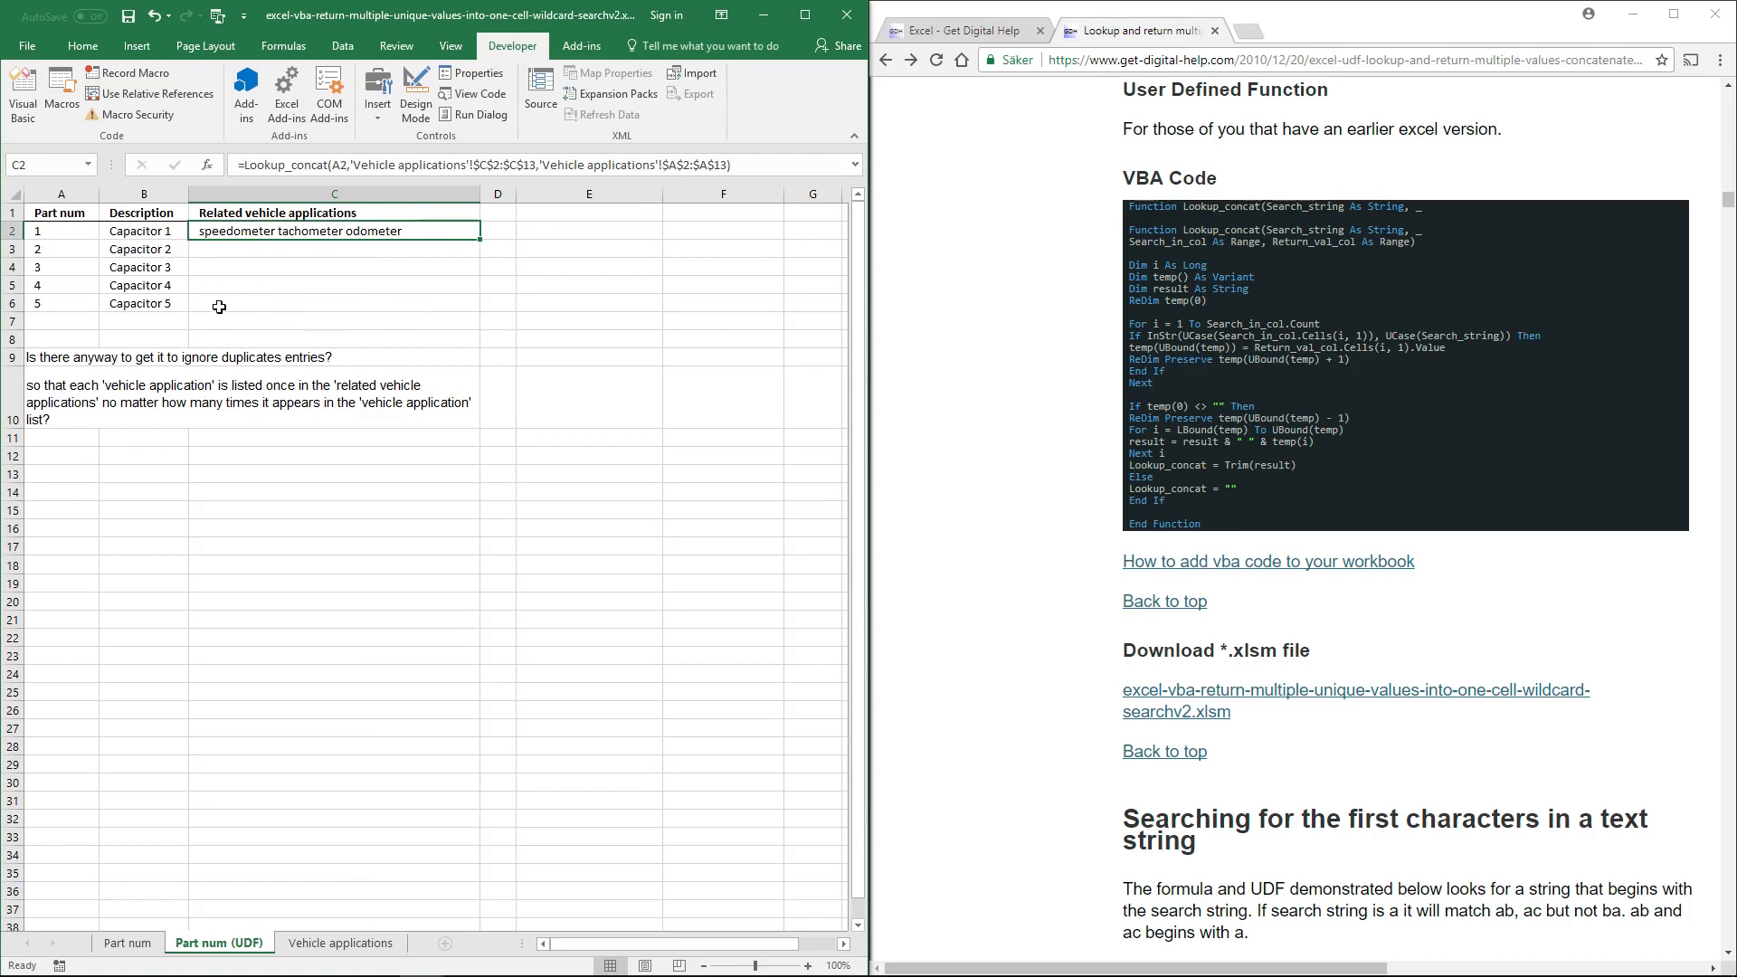
{"action": "left_click", "coordinate": [57, 232]}
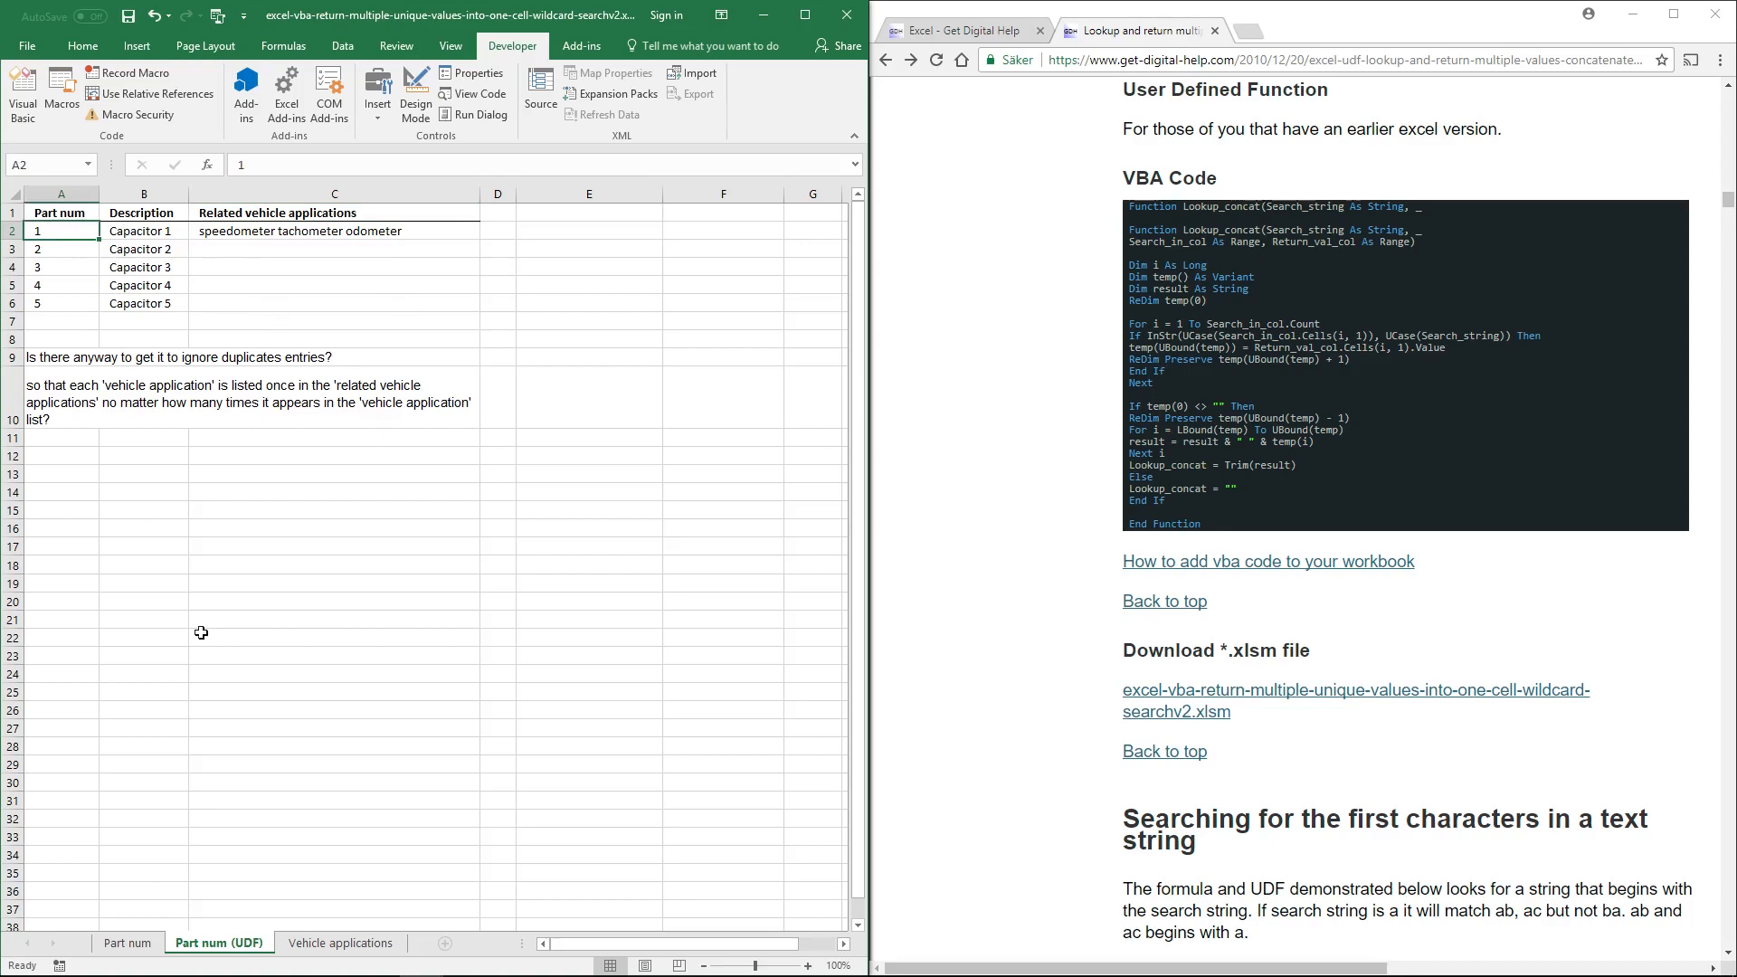
{"action": "left_click", "coordinate": [340, 942]}
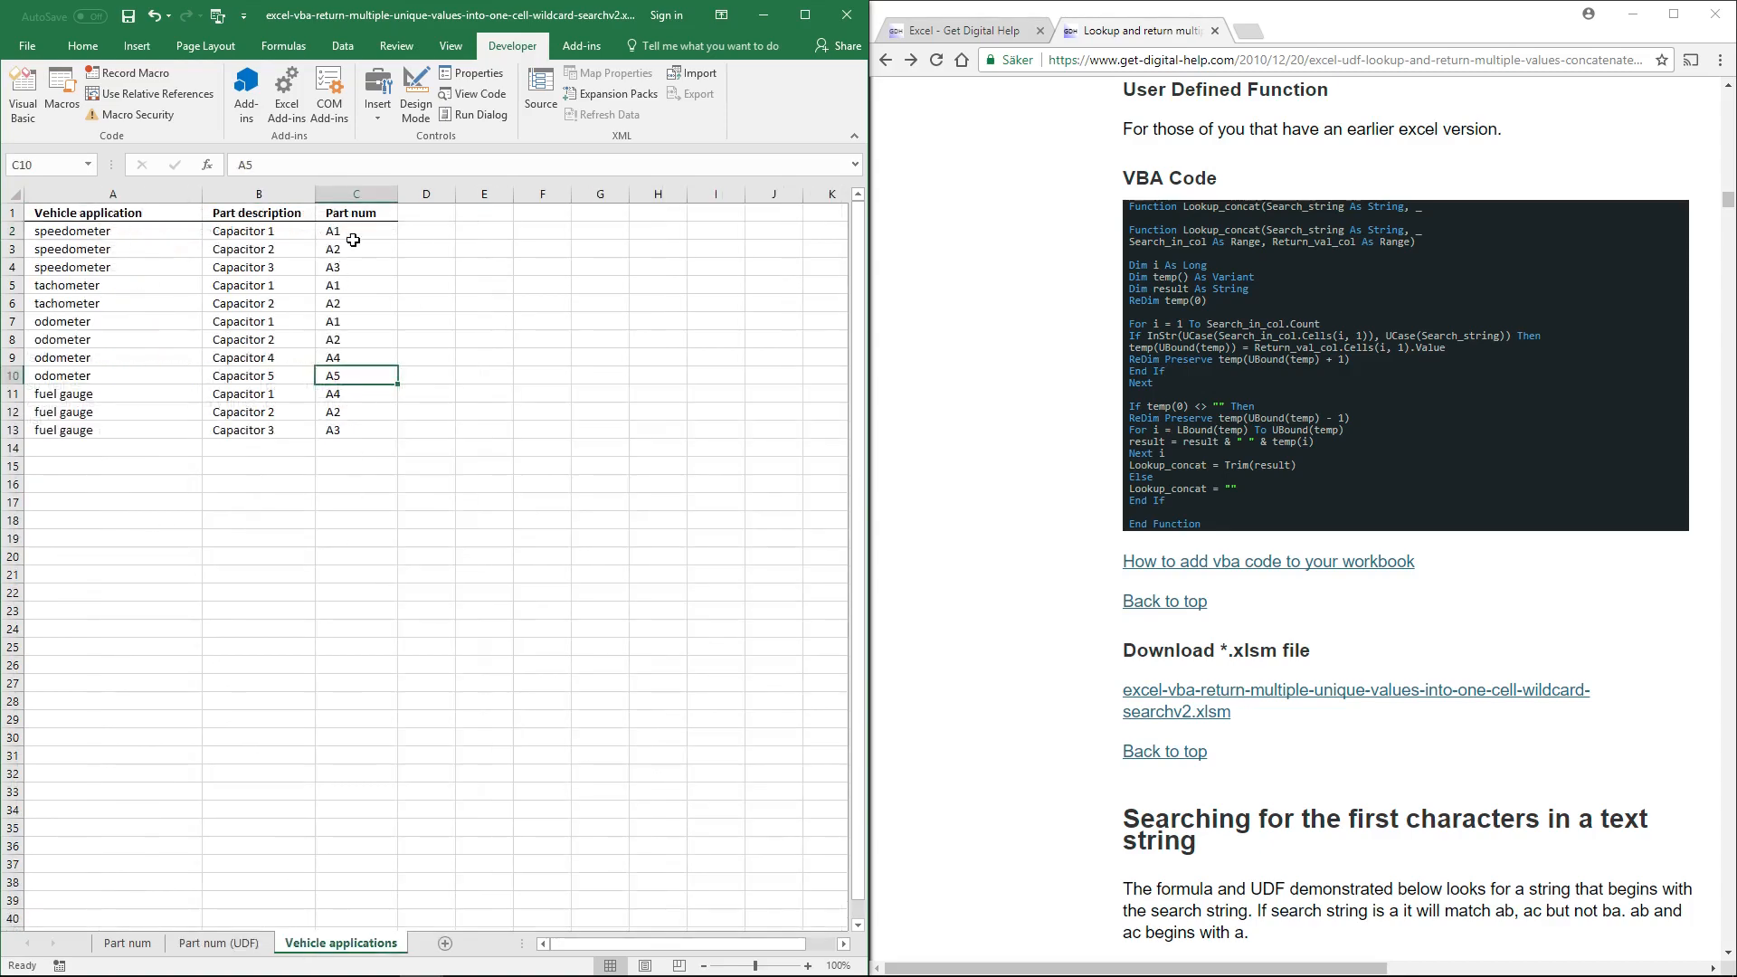
{"action": "left_click_drag", "start_coordinate": [355, 231], "coordinate": [355, 431]}
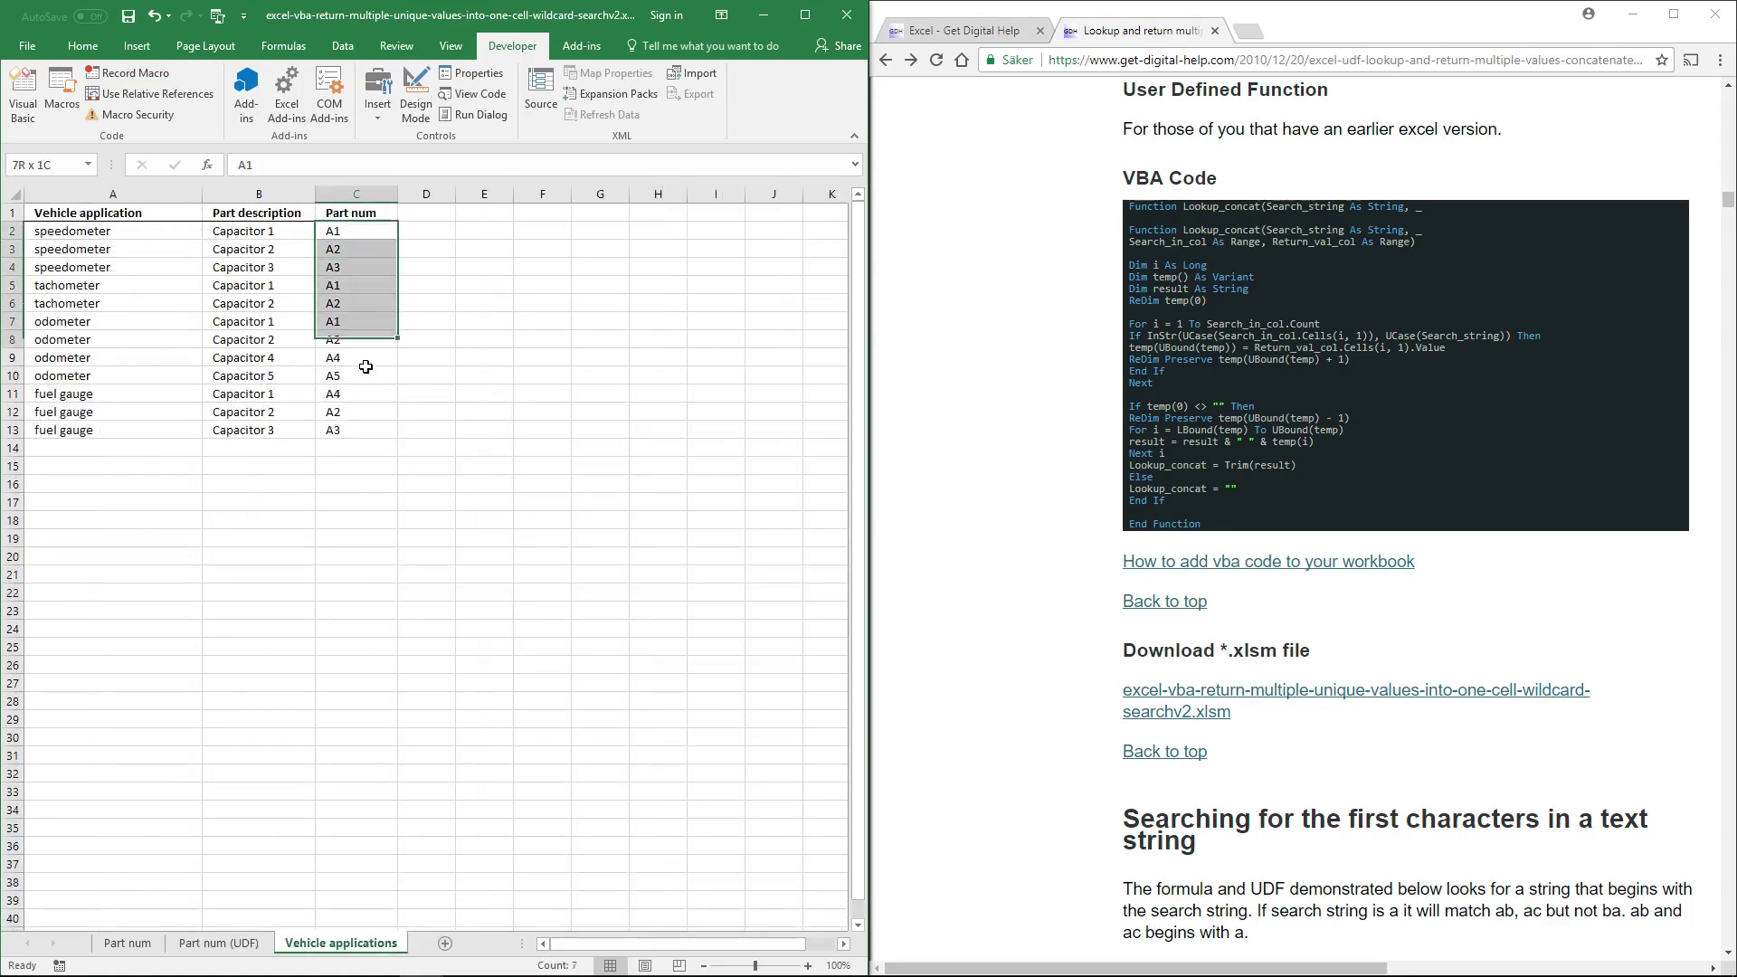
{"action": "left_click", "coordinate": [363, 236]}
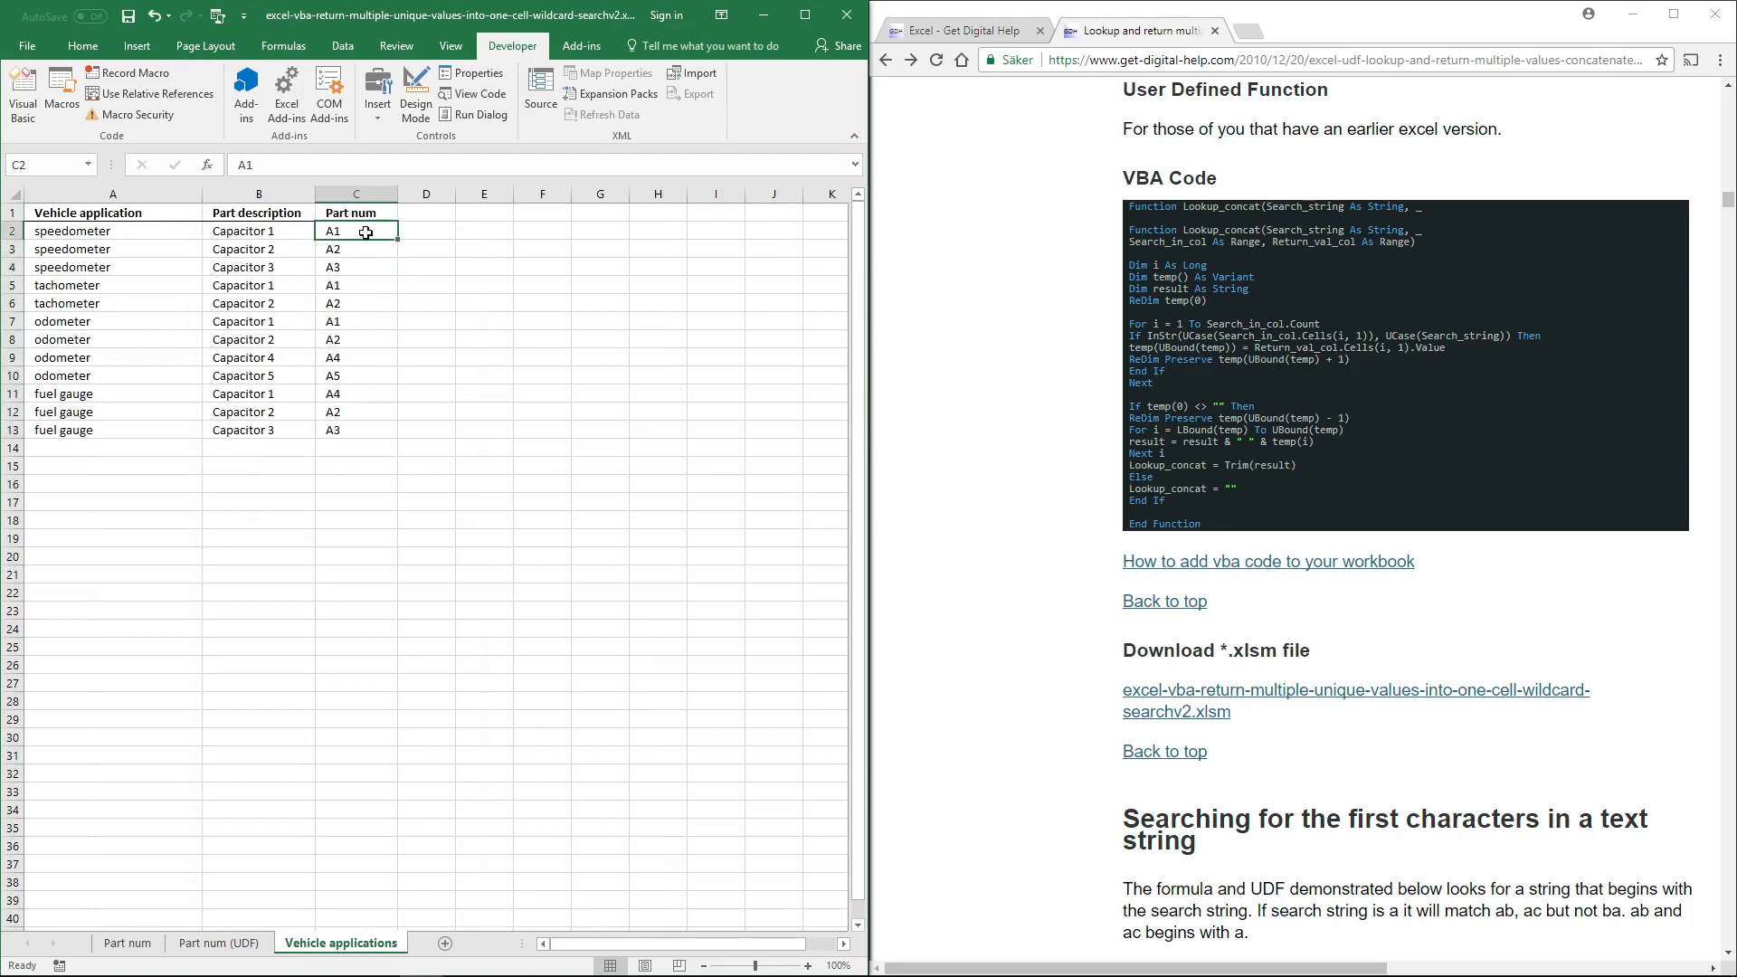
{"action": "left_click", "coordinate": [378, 284], "text": "ctrl"}
{"action": "left_click", "coordinate": [362, 321], "text": "ctrl"}
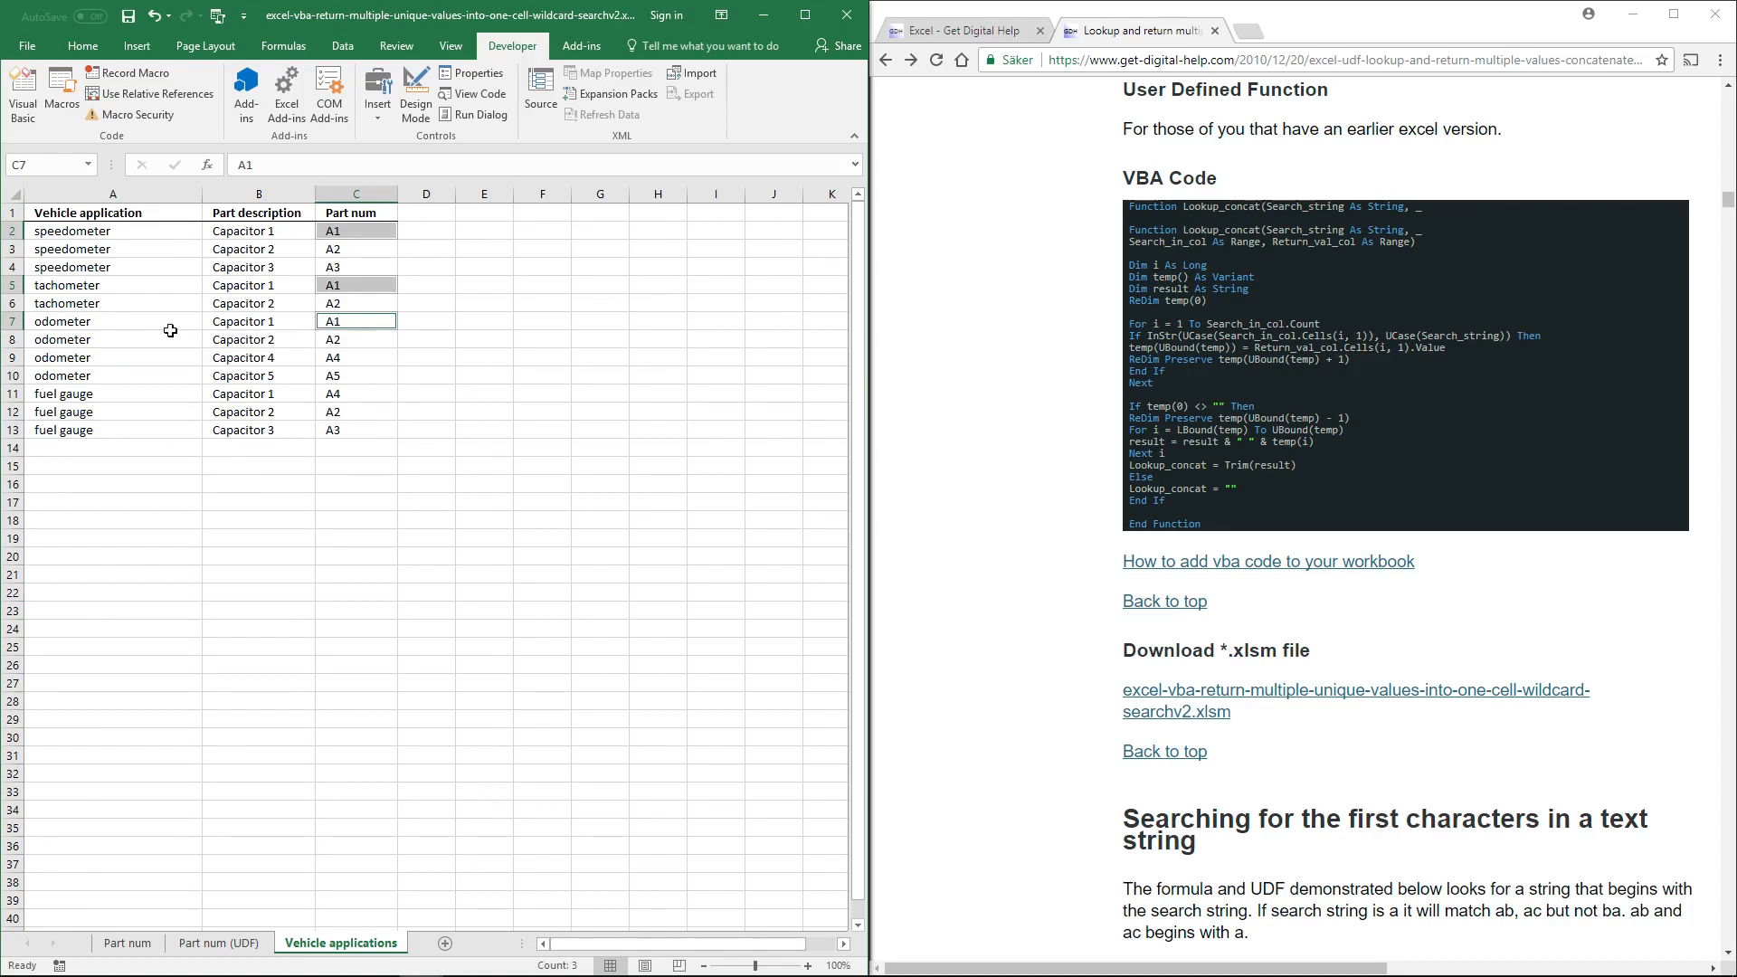
{"action": "left_click", "coordinate": [95, 325], "text": "ctrl"}
{"action": "left_click", "coordinate": [107, 287], "text": "ctrl"}
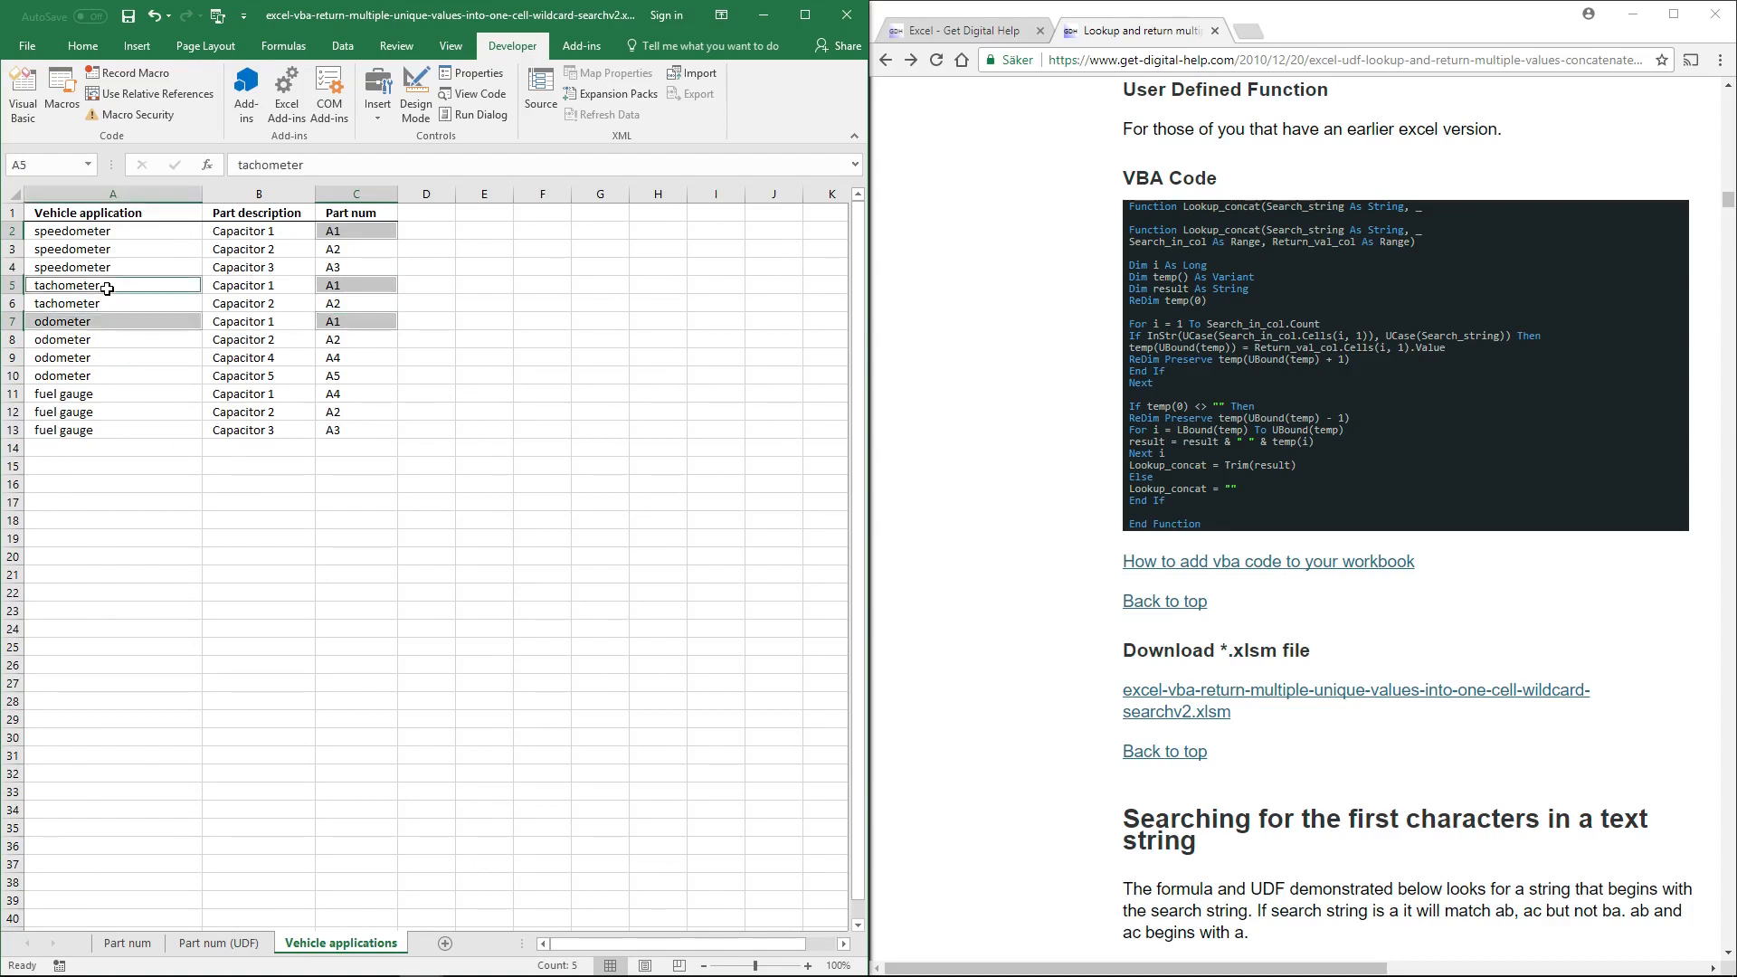
{"action": "left_click", "coordinate": [115, 234], "text": "ctrl"}
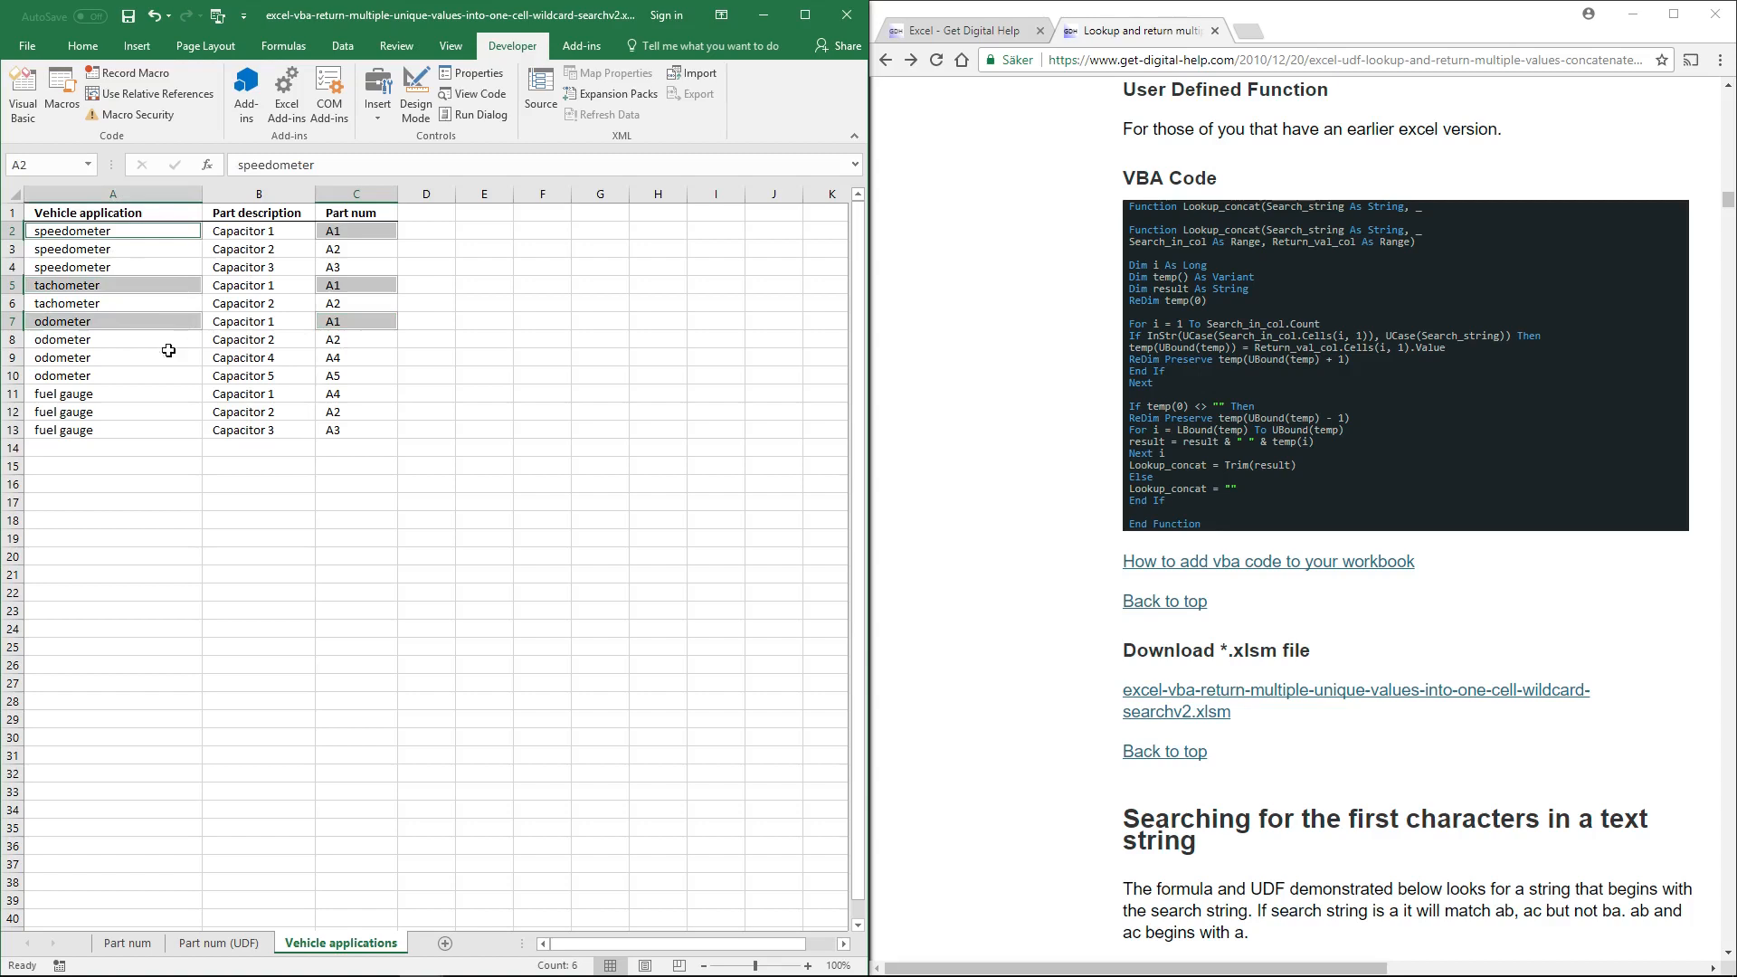
{"action": "left_click", "coordinate": [258, 946]}
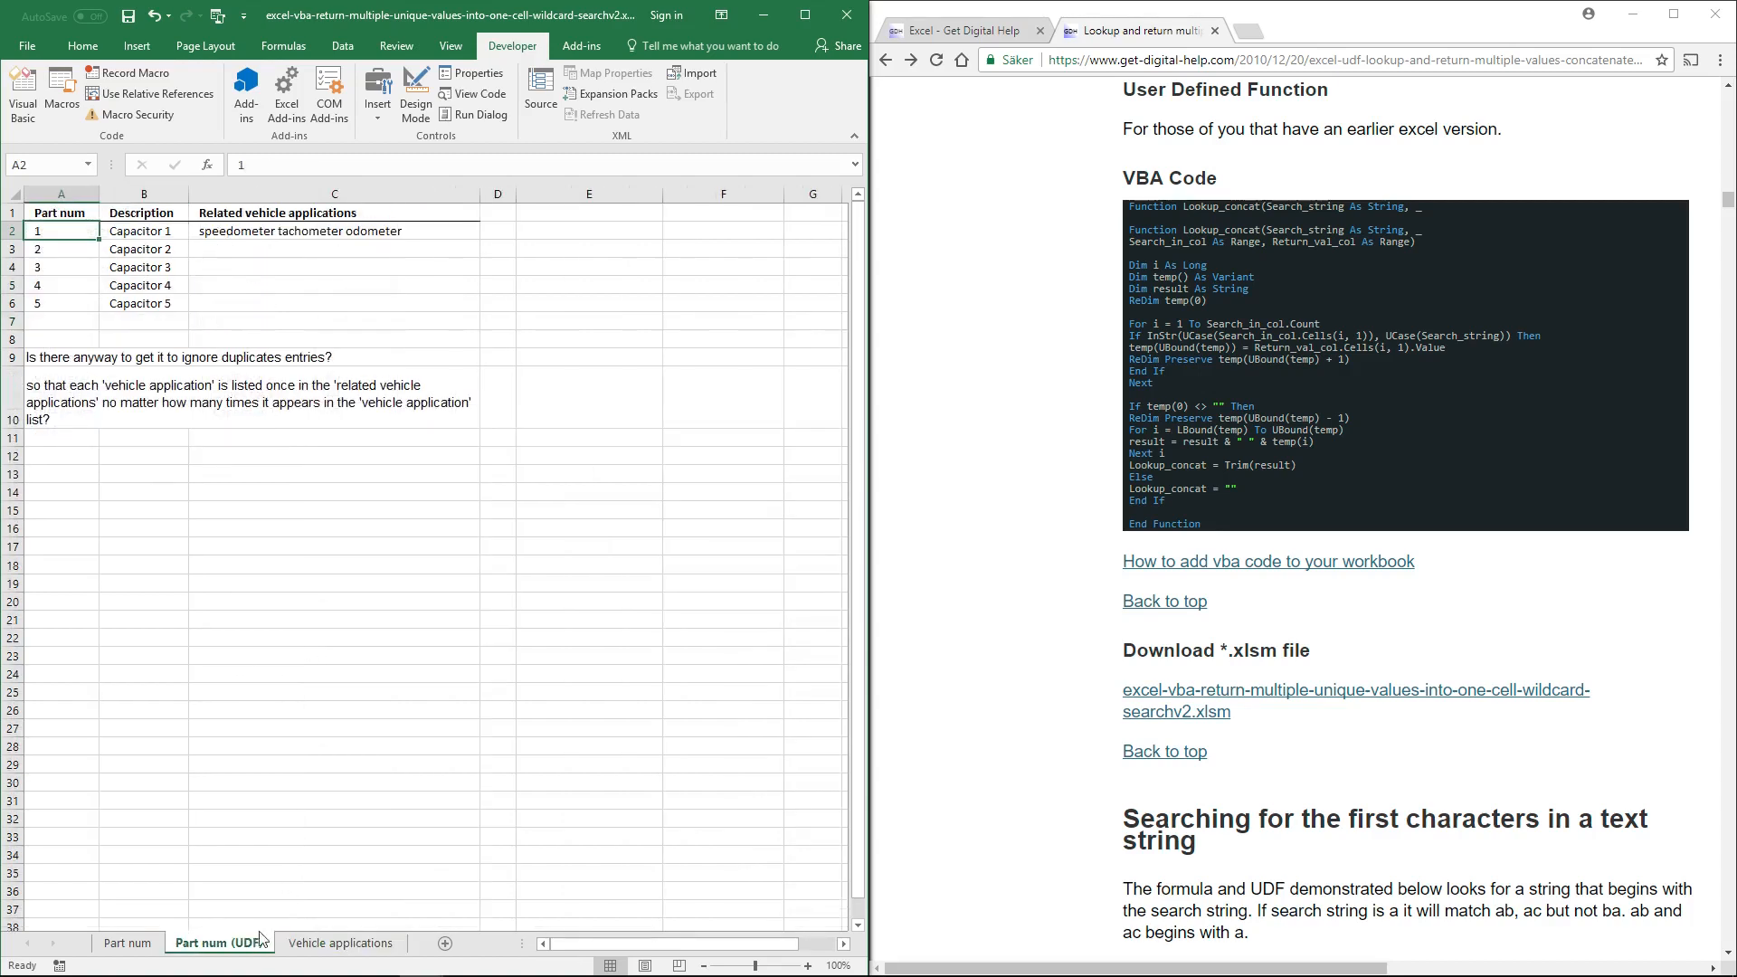